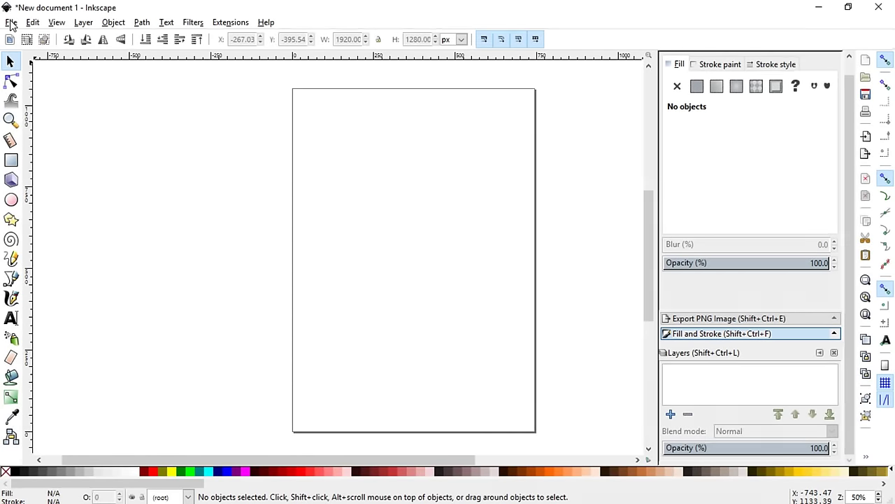
- Add a new layer named Orig
left_click(671, 415)
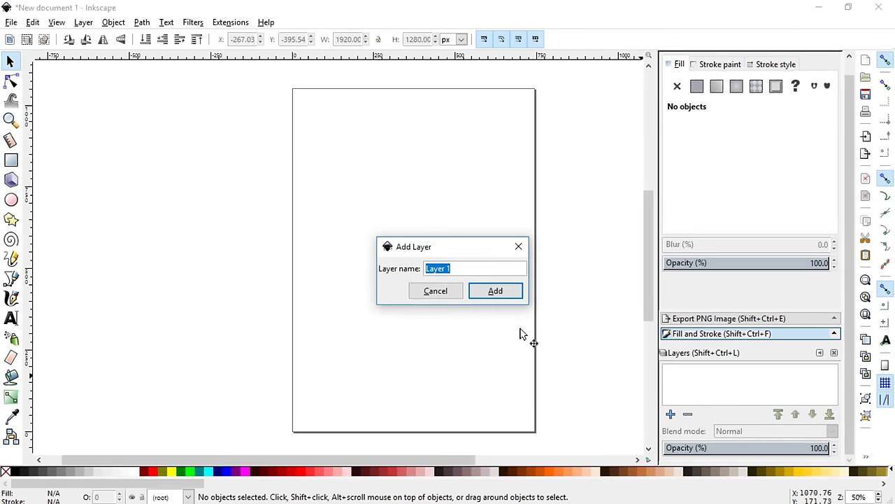
type("Orig")
left_click(483, 294)
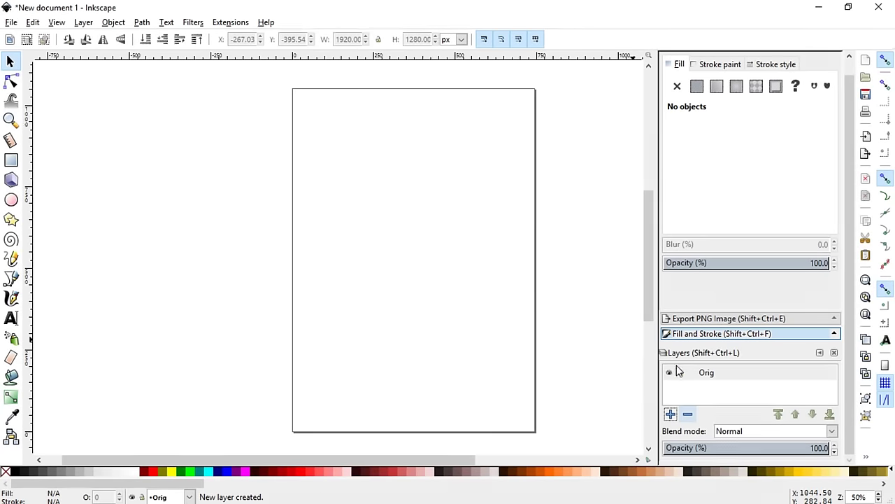
- Import birds-217591_1920.jpg as an embedded image with default settings
left_click(11, 23)
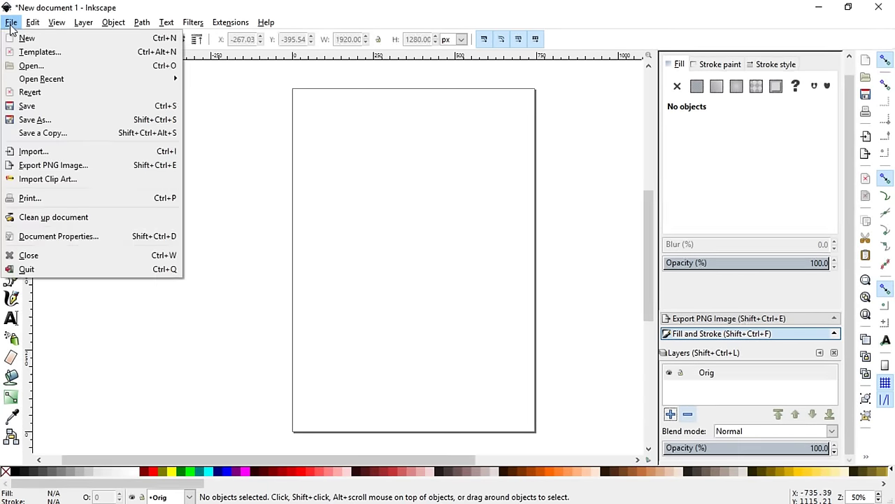
left_click(70, 152)
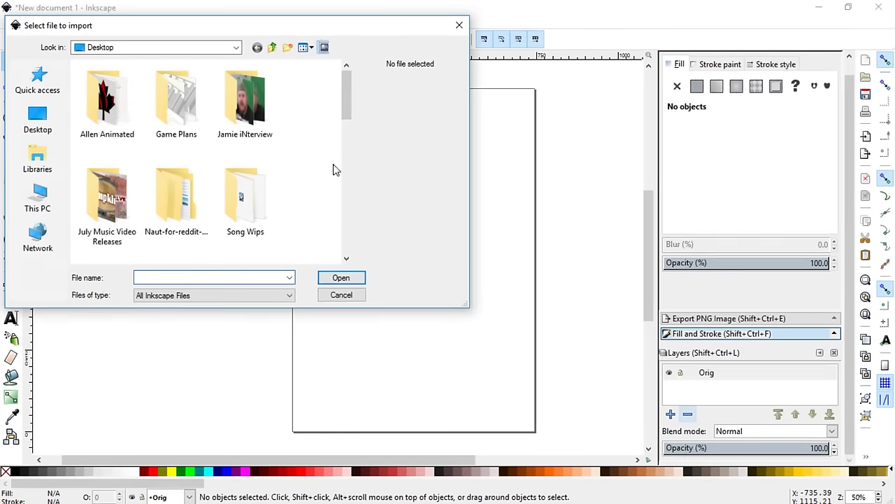
left_click_drag(347, 110, 346, 168)
left_click(175, 126)
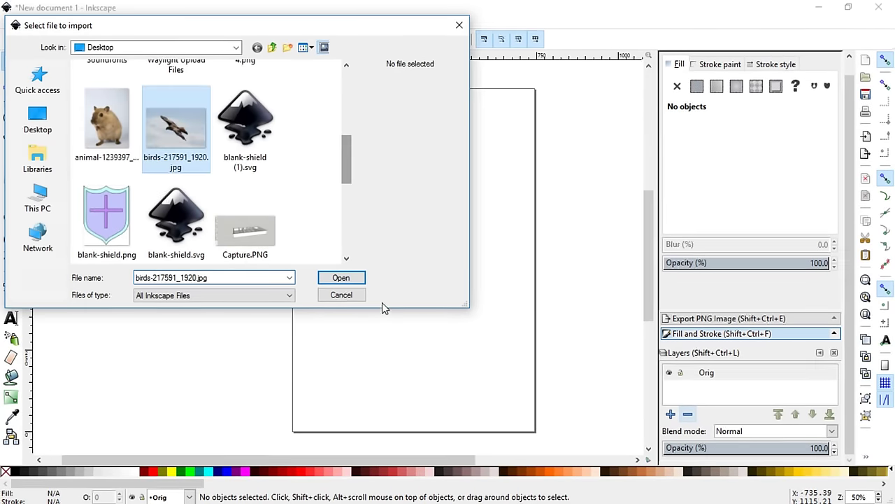
left_click(342, 278)
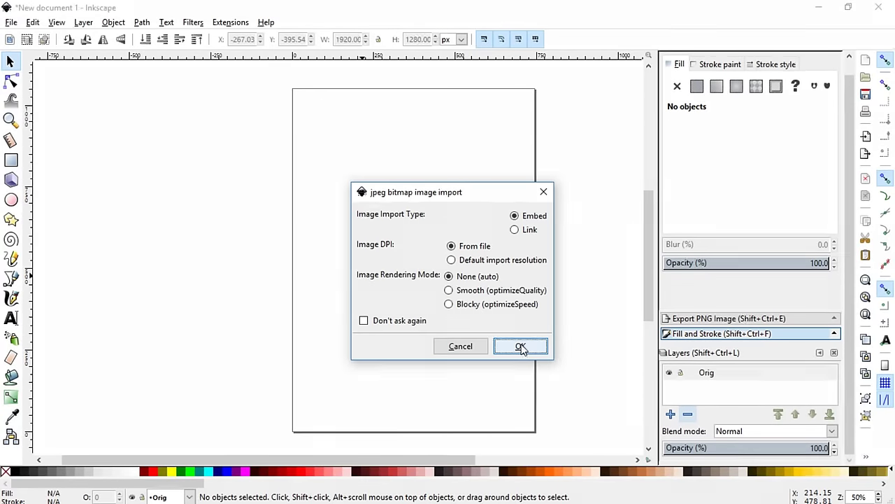
left_click(520, 346)
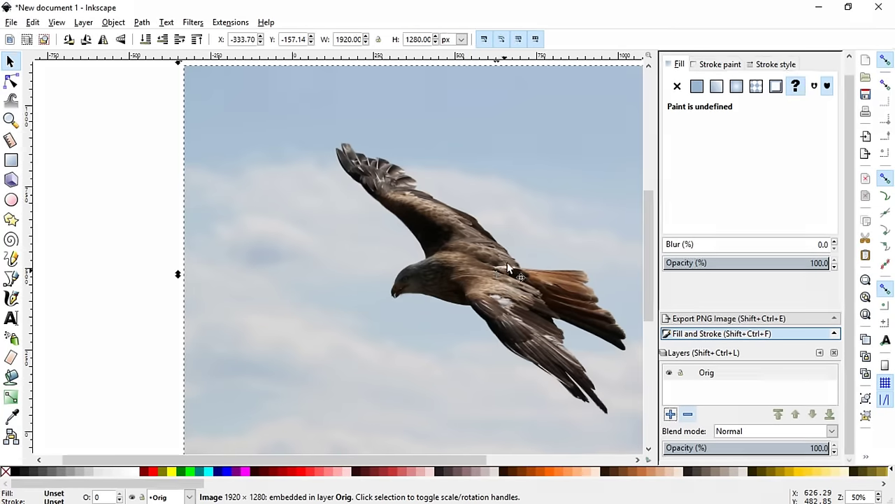
- Shrink the eagle photo proportionally to about 64% and move it over the page
left_click_drag(510, 270, 404, 280)
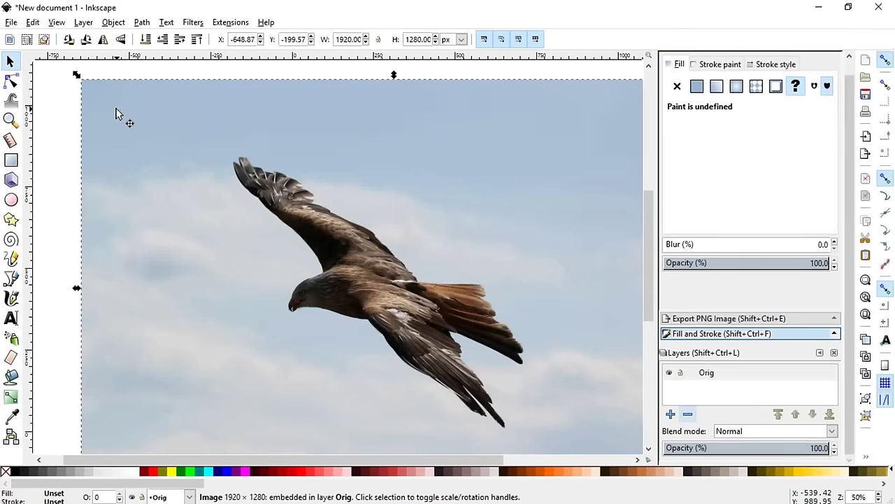
key("ctrl")
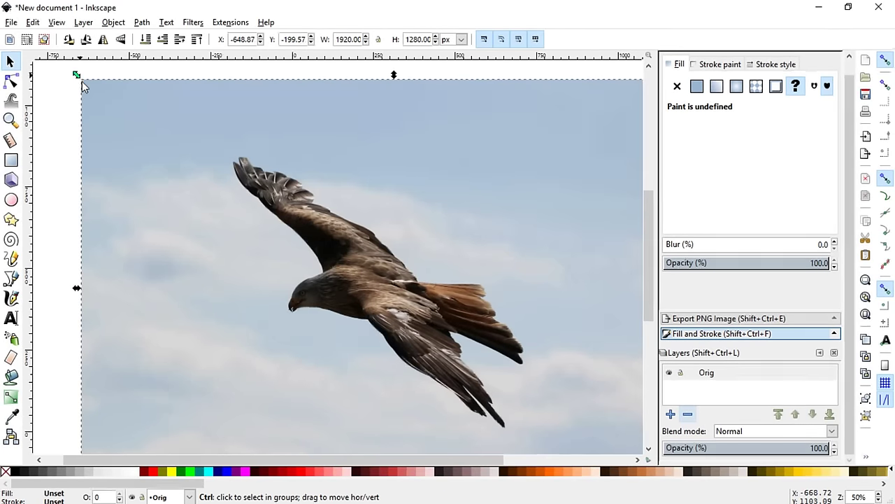
left_click_drag(77, 75, 274, 241)
left_click_drag(459, 358, 370, 238)
- Deselect the photo, set the Orig layer opacity to 68.3%, and lock it
left_click(161, 262)
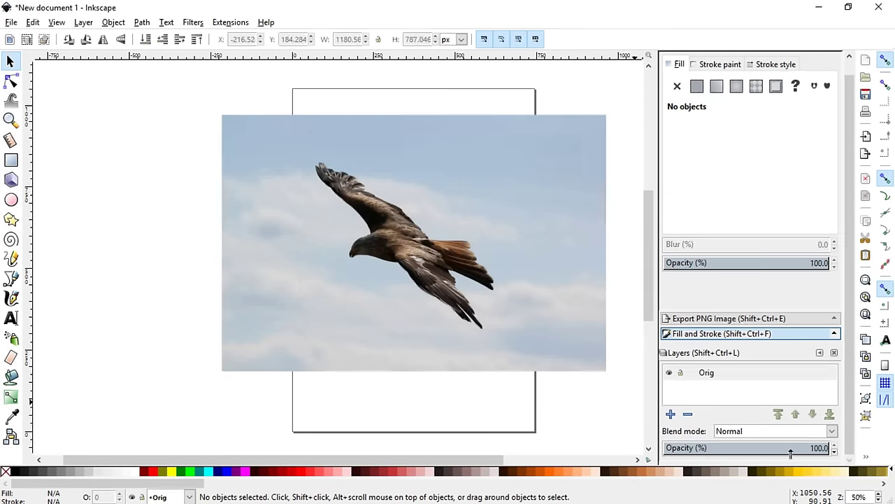
left_click_drag(790, 454, 776, 453)
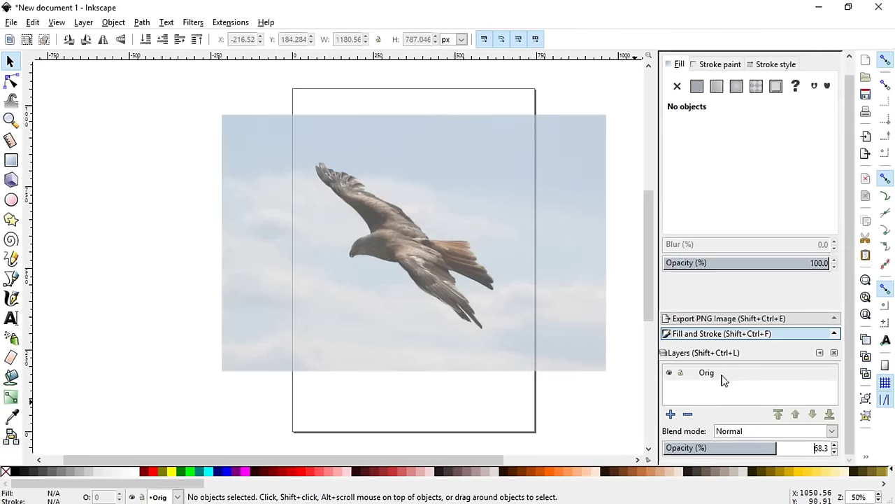
left_click(680, 373)
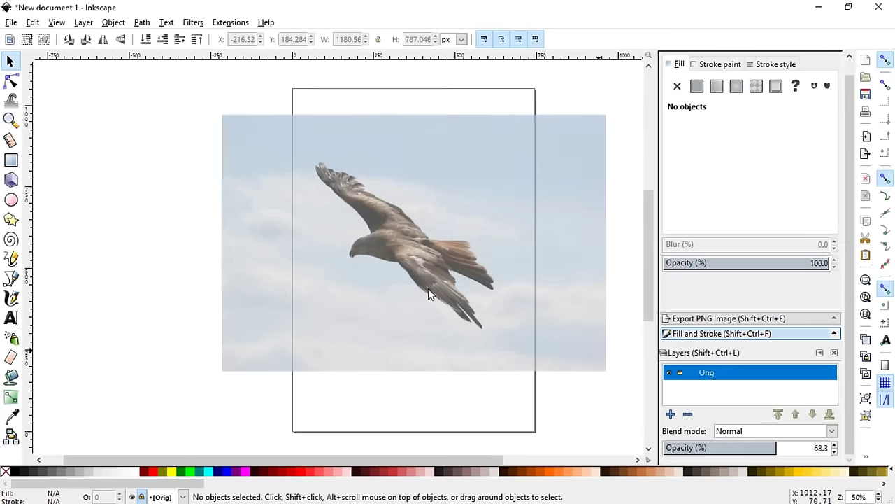
- Add a layer named Trace above Orig and make it the current layer
left_click(670, 414)
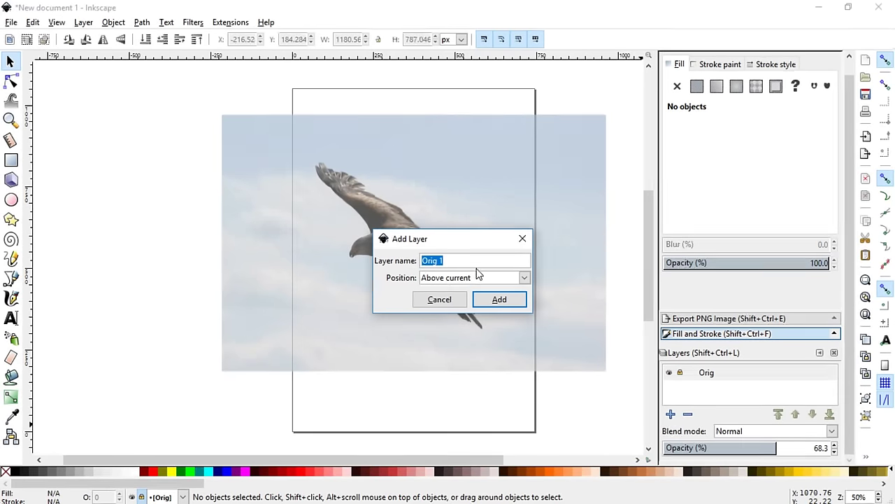
type("Trace")
left_click(484, 300)
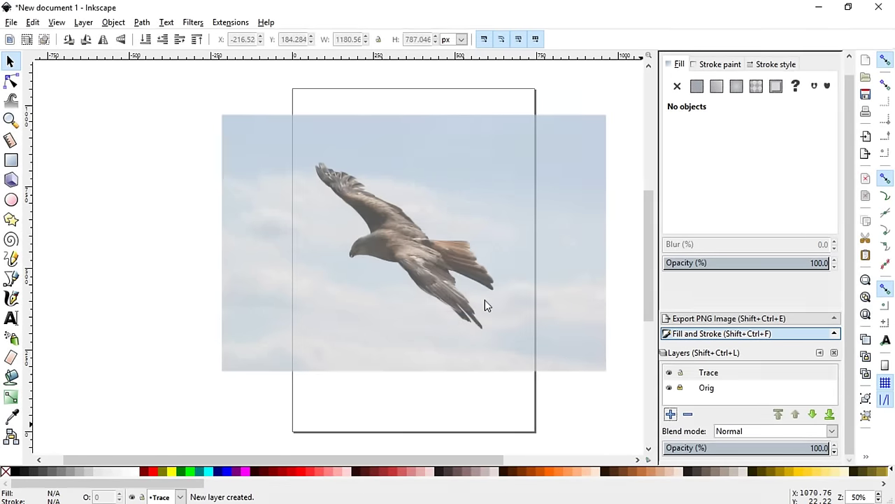
left_click(711, 374)
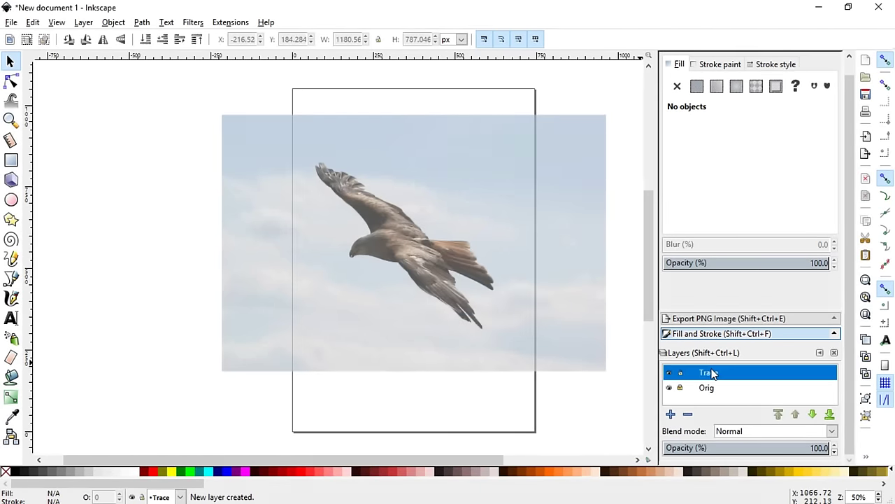
- Switch to the Bezier (pen) tool for drawing paths
left_click(12, 278)
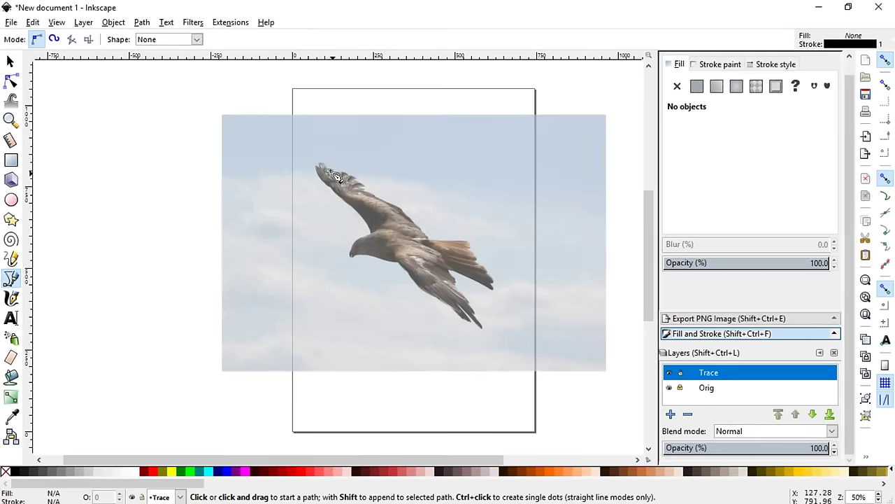
scroll(320, 168, "up", 6)
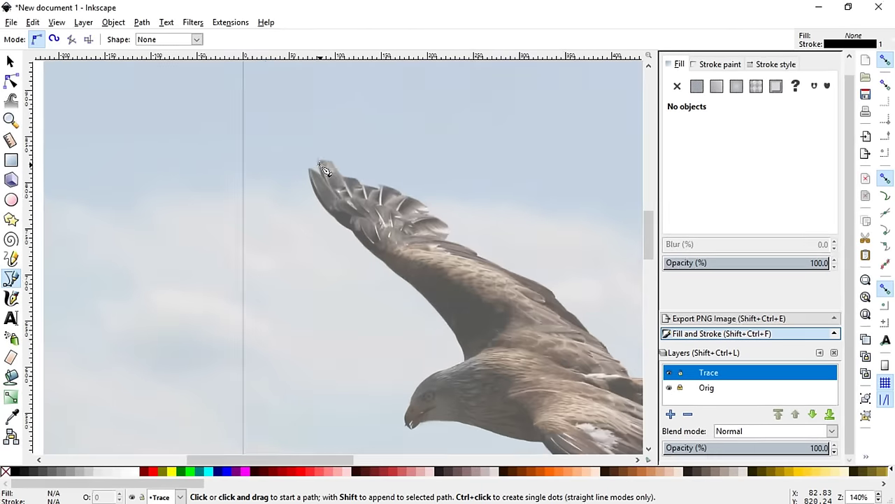
scroll(323, 168, "up", 2)
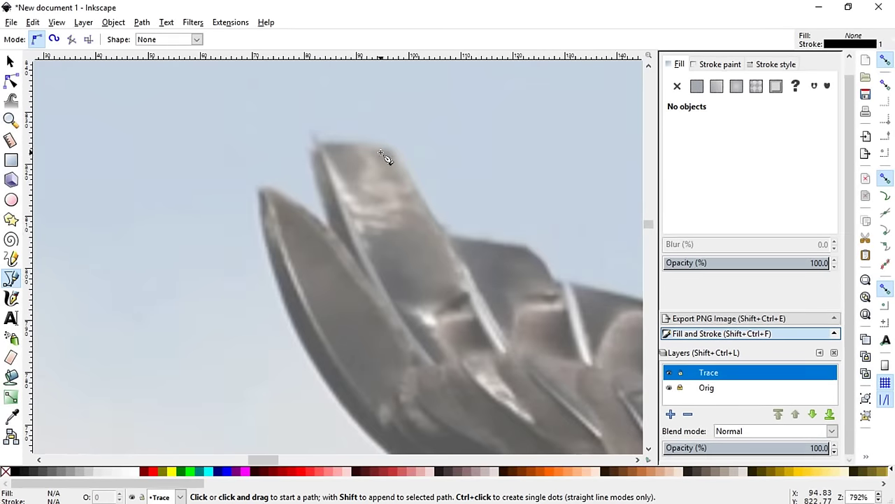
scroll(381, 154, "down", 2)
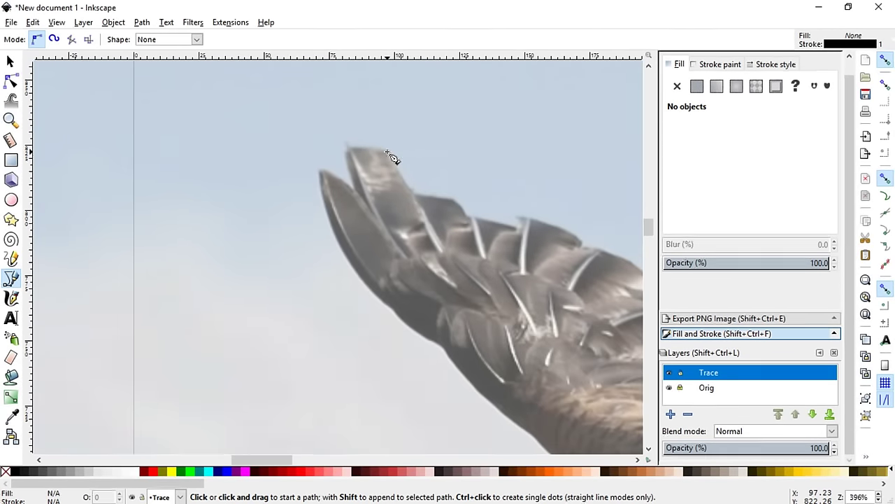
- Start the outline path at the wingtip and trace down the wing edge to its underside
left_click(387, 151)
left_click(347, 147)
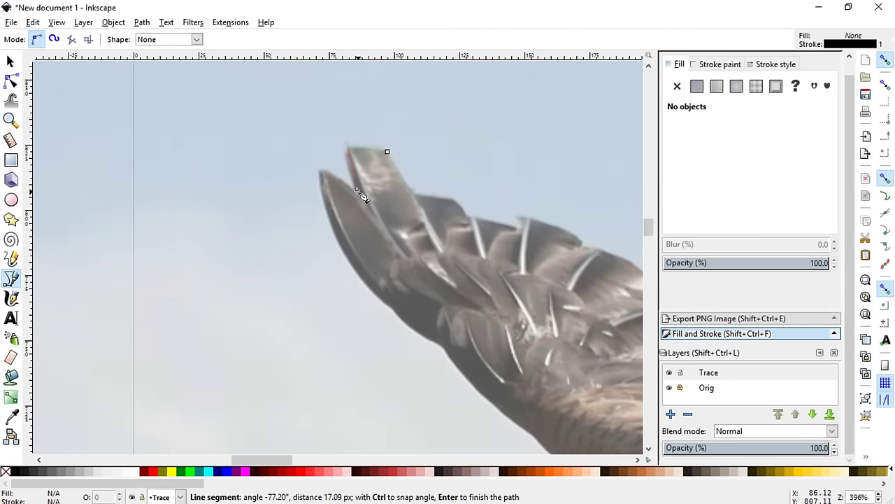
left_click(358, 194)
left_click(321, 170)
left_click(391, 307)
left_click(443, 345)
scroll(499, 370, "down", 5)
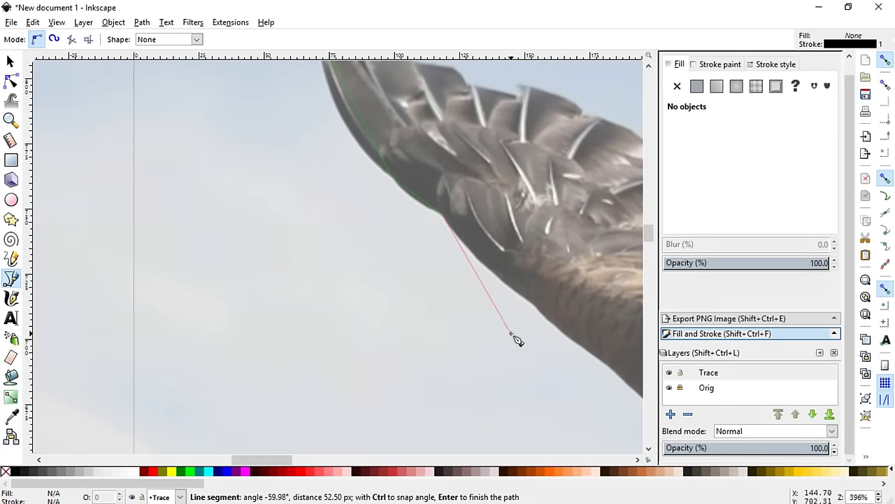
left_click(538, 310)
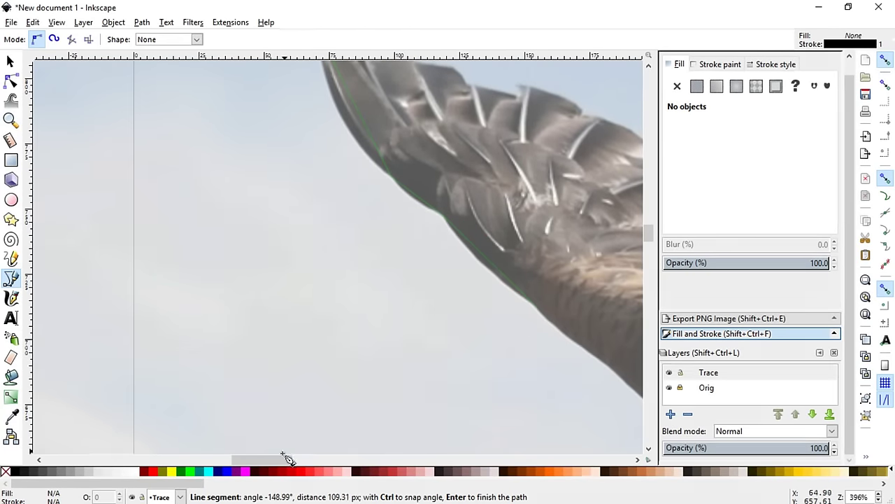
- Continue the outline where the wing meets the body and around the beak
left_click_drag(287, 459, 327, 459)
scroll(315, 401, "down", 8)
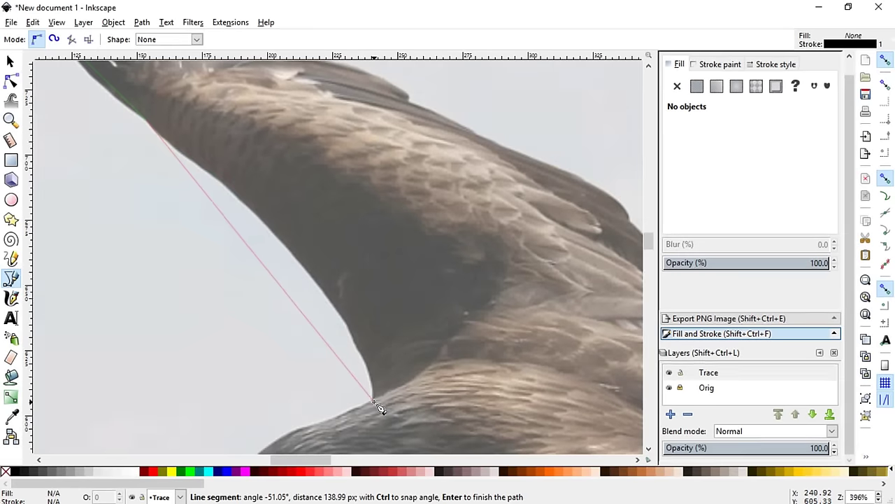
left_click(371, 397)
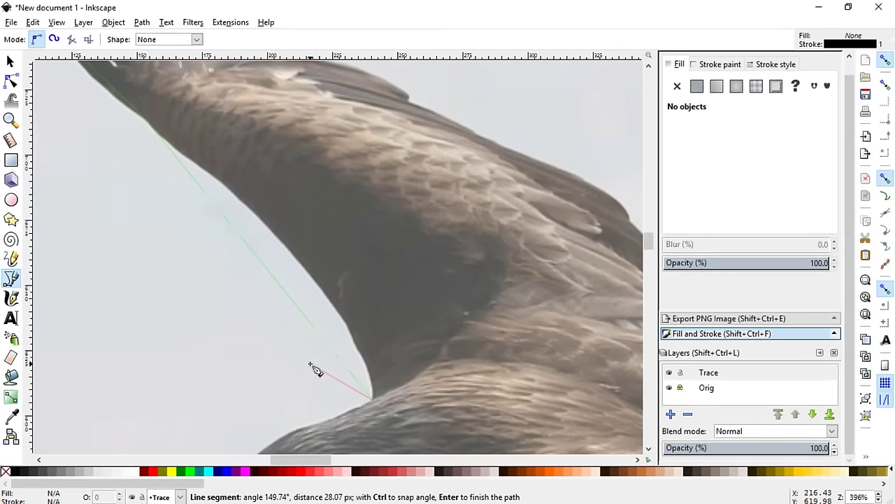
scroll(311, 363, "down", 6)
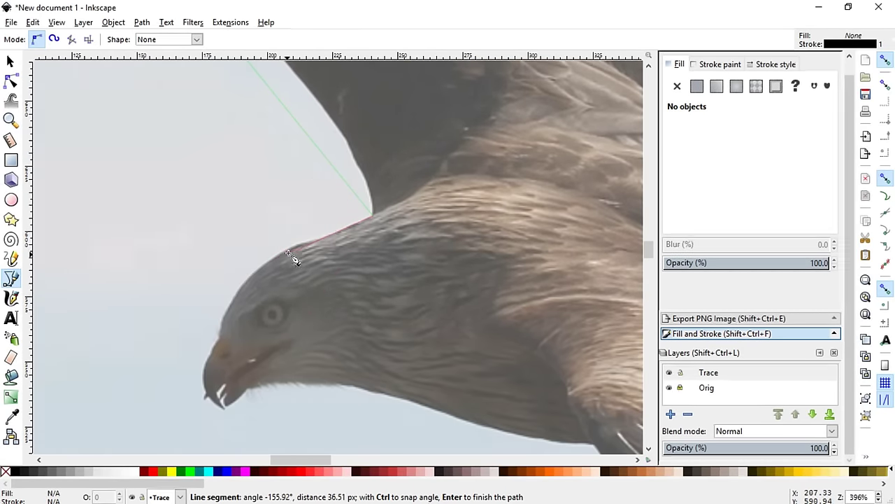
left_click(219, 333)
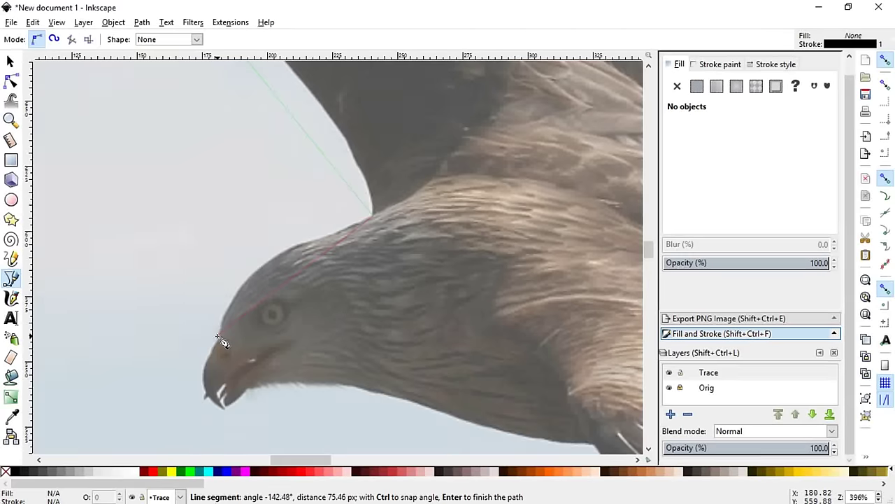
left_click(223, 385)
scroll(227, 408, "down", 10)
scroll(227, 409, "right", 10)
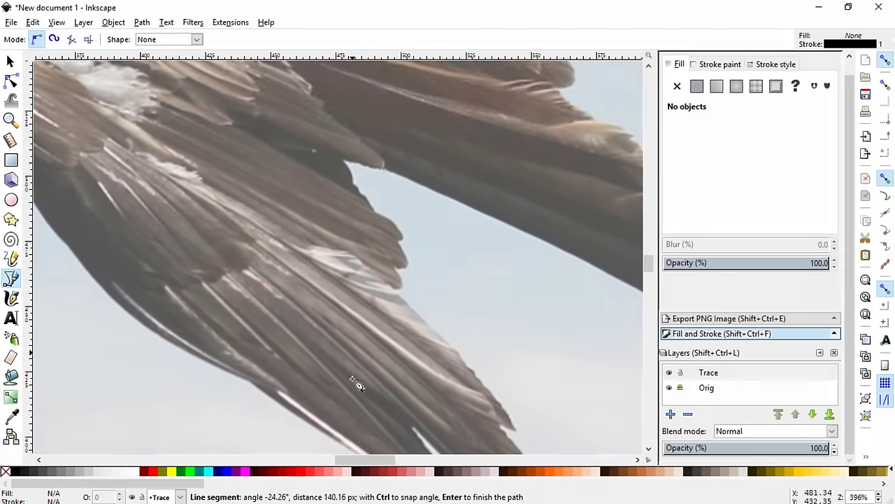
- Trace the other wing's edge, tip and upper edge with further nodes
left_click(228, 234)
left_click(530, 446)
scroll(455, 315, "down", 2)
left_click(550, 394)
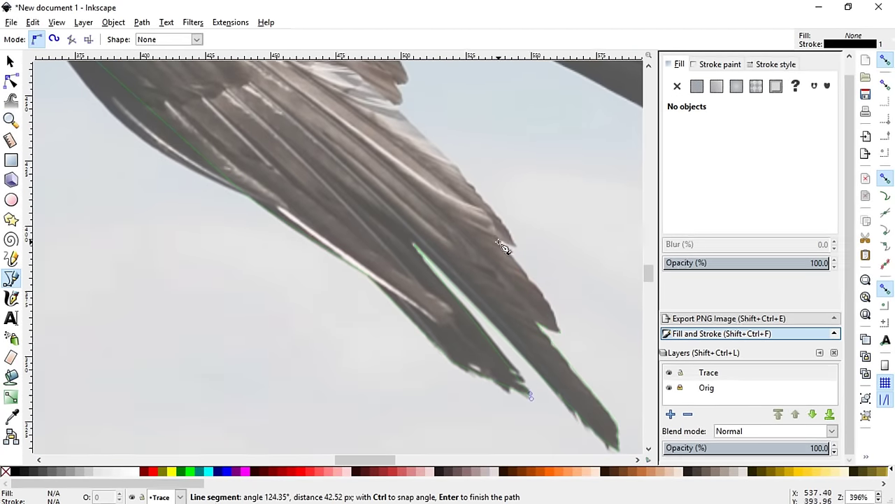
left_click(399, 134)
scroll(412, 94, "up", 8)
scroll(369, 250, "right", 10)
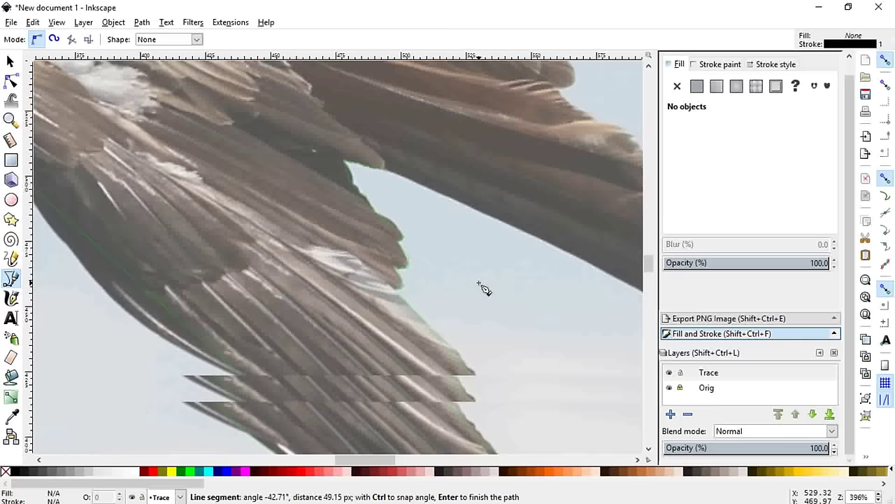
left_click(393, 323)
left_click(333, 144)
scroll(259, 140, "up", 8)
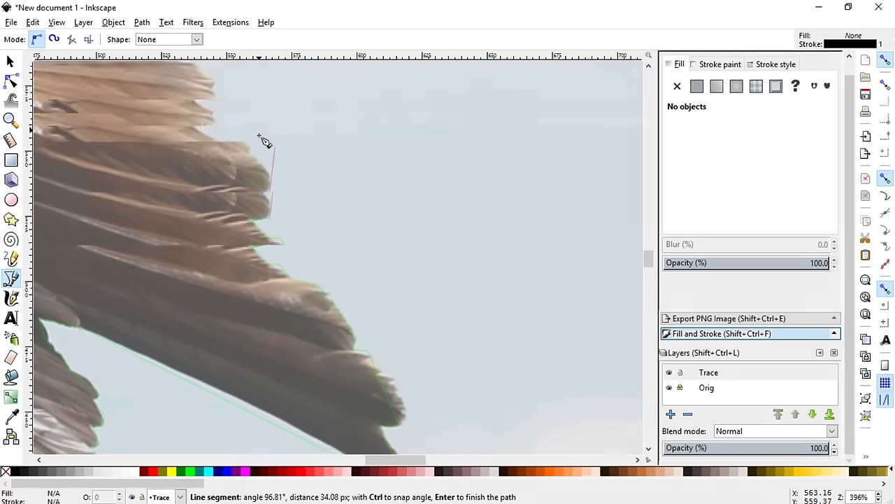
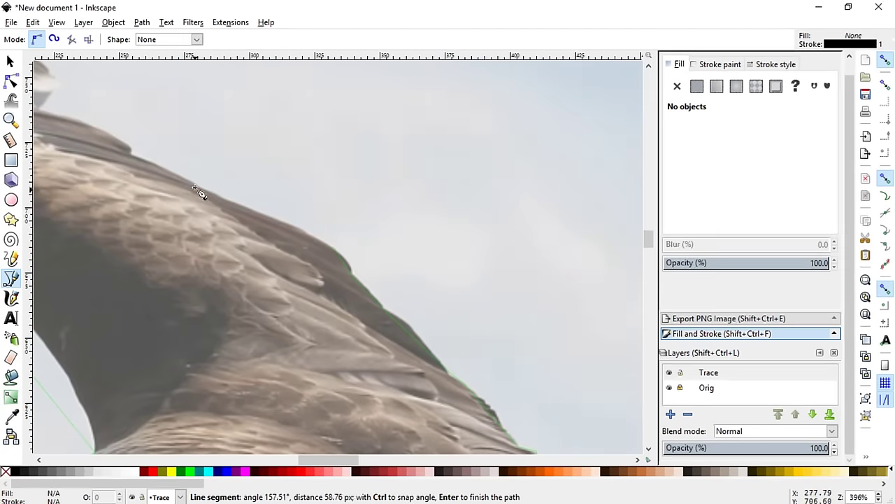
- Place the final node at the last feather tip and close the outline at its starting node
scroll(322, 462, "left", 5)
scroll(322, 461, "left", 5)
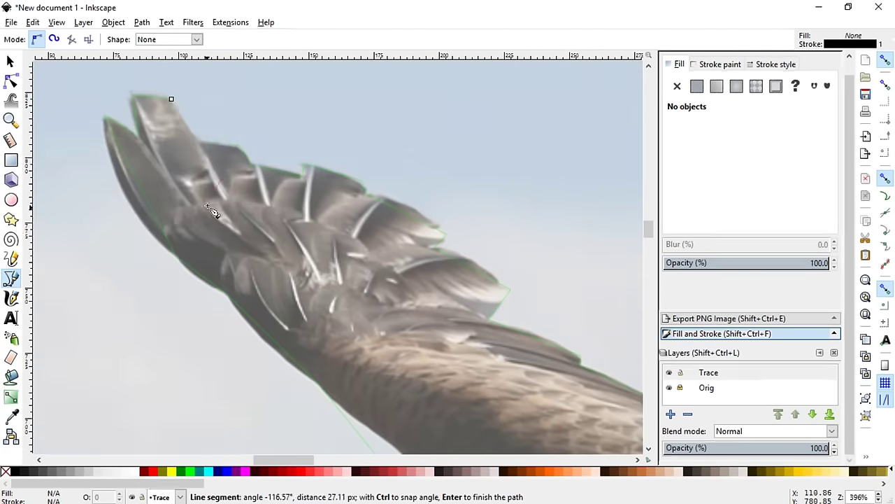
left_click(172, 99)
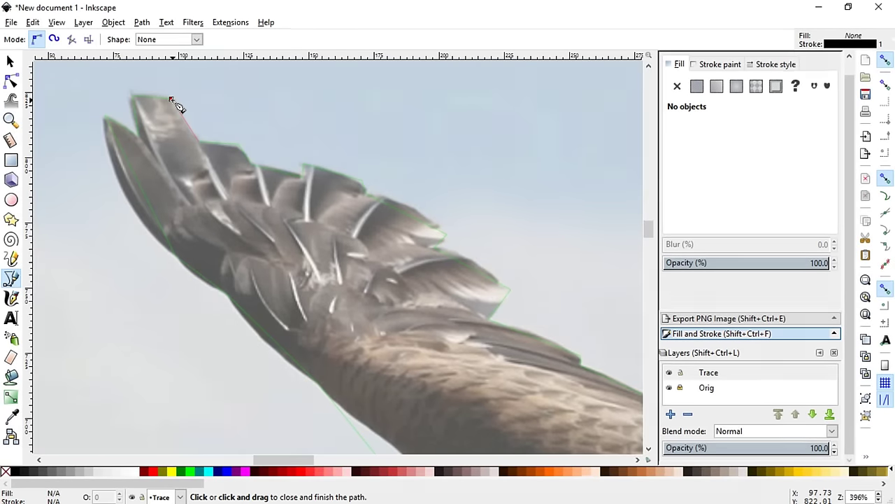
left_click(171, 99)
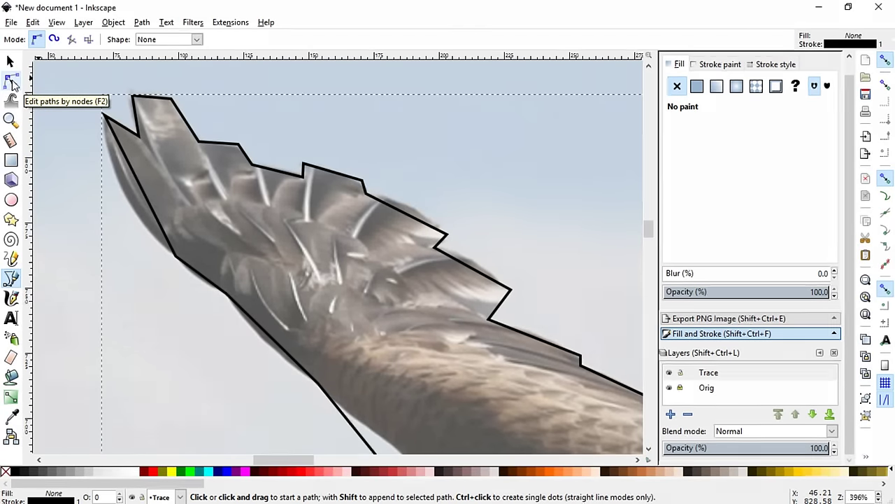
- With the Node tool, curve the segments below the wing tip along the wing edge
left_click(12, 83)
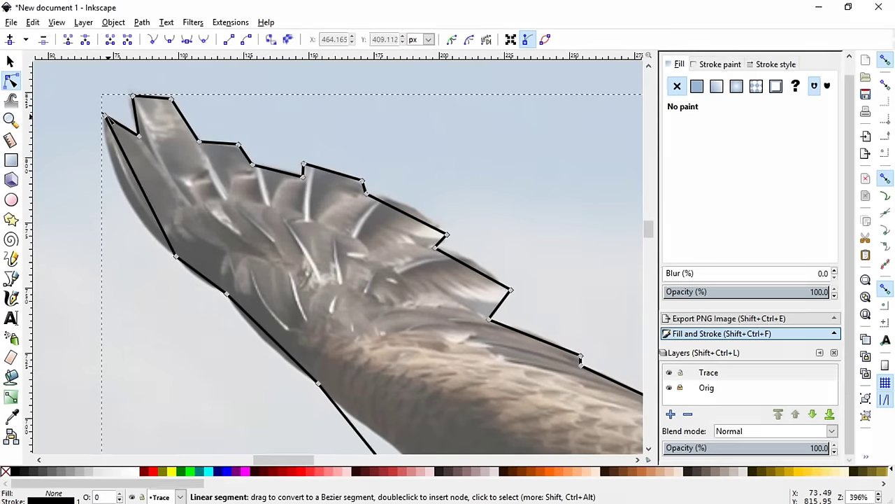
left_click(106, 115)
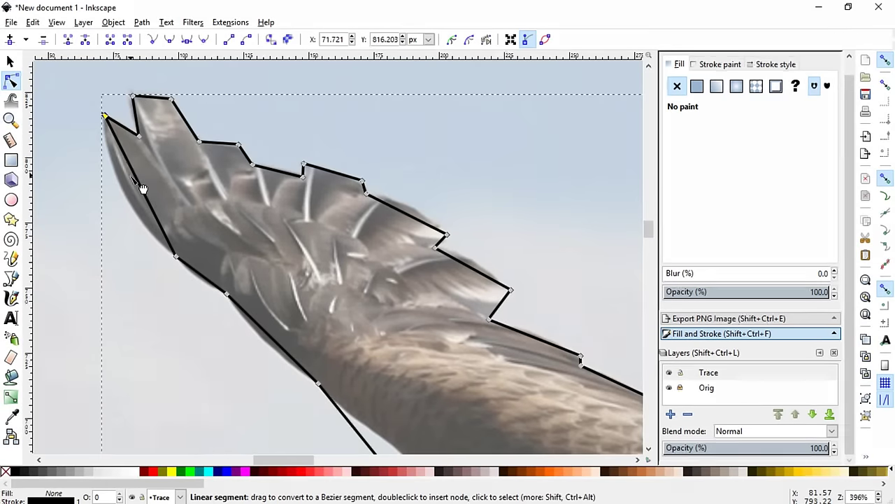
left_click(95, 181)
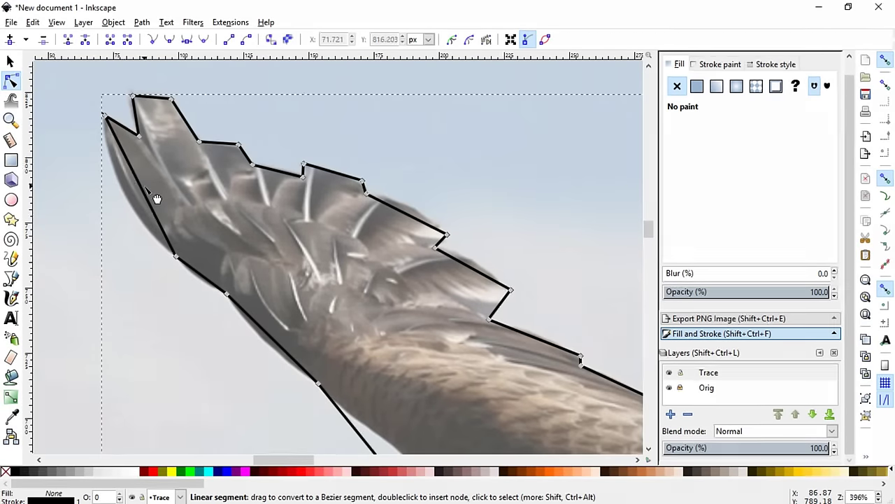
left_click_drag(152, 198, 137, 204)
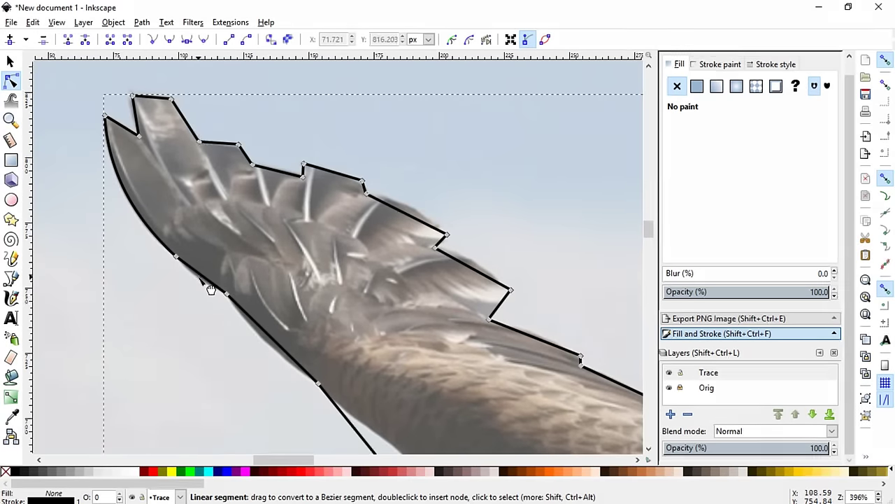
left_click_drag(210, 290, 210, 292)
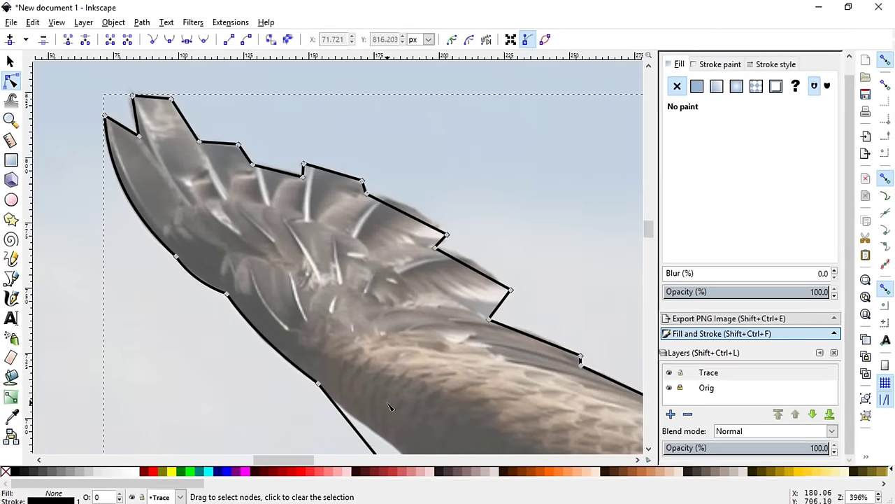
- Bend the lower wing segments so they hug the wing's lower edge
scroll(392, 402, "down", 5)
scroll(398, 396, "down", 2)
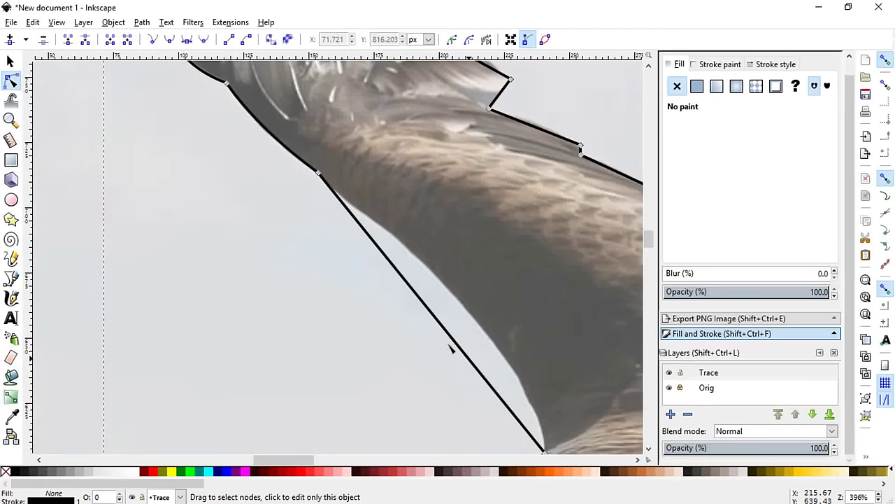
left_click_drag(464, 352, 495, 340)
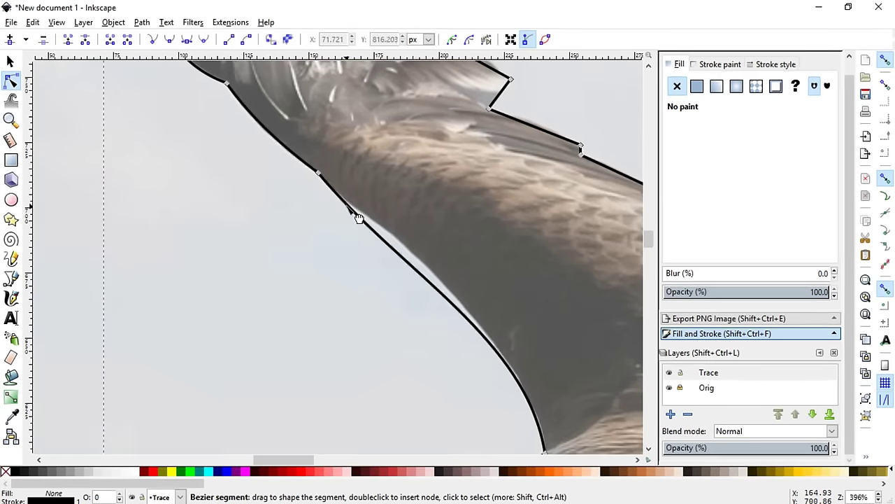
left_click_drag(455, 296, 415, 259)
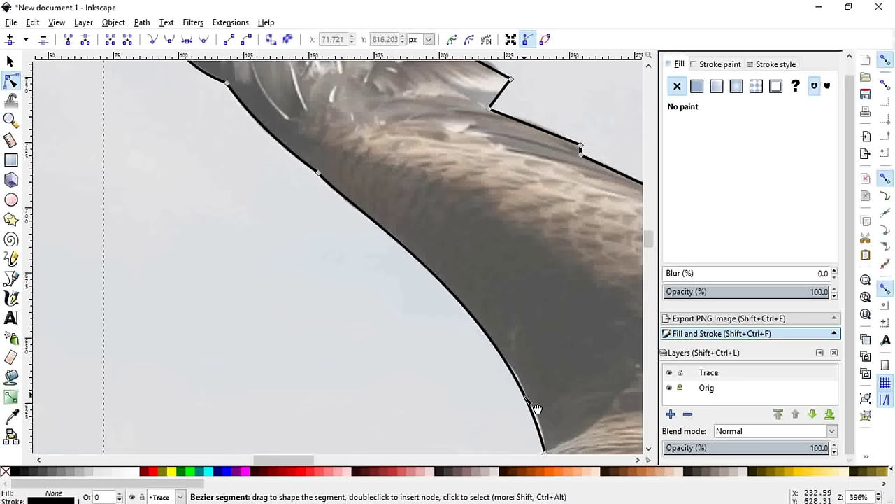
left_click_drag(552, 434, 552, 436)
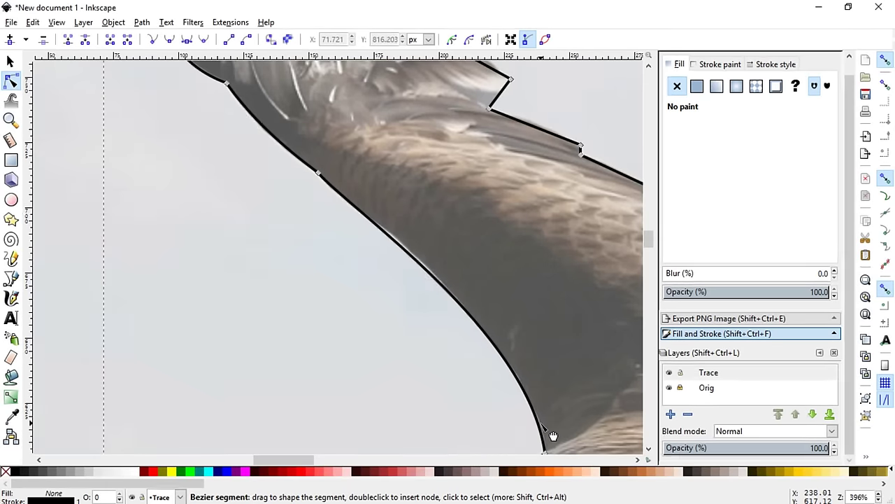
left_click_drag(430, 271, 432, 272)
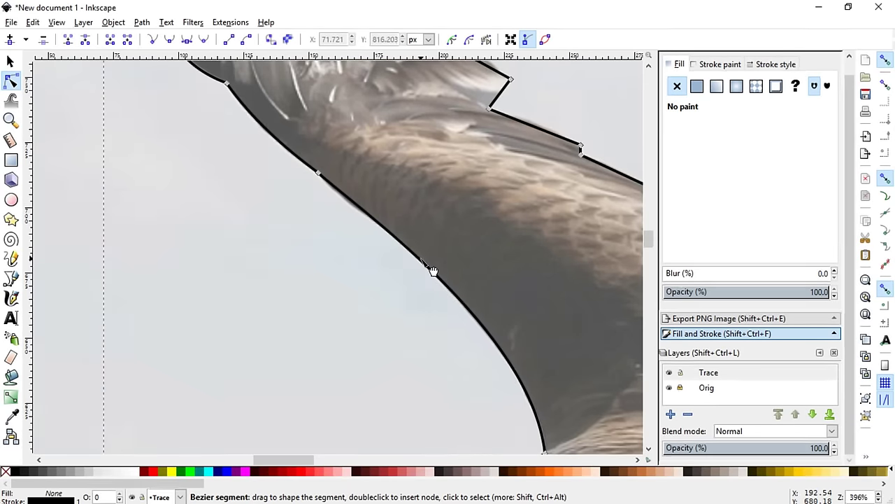
- Curve the head segment and shape the beak segments into a hooked tip
scroll(432, 270, "down", 5)
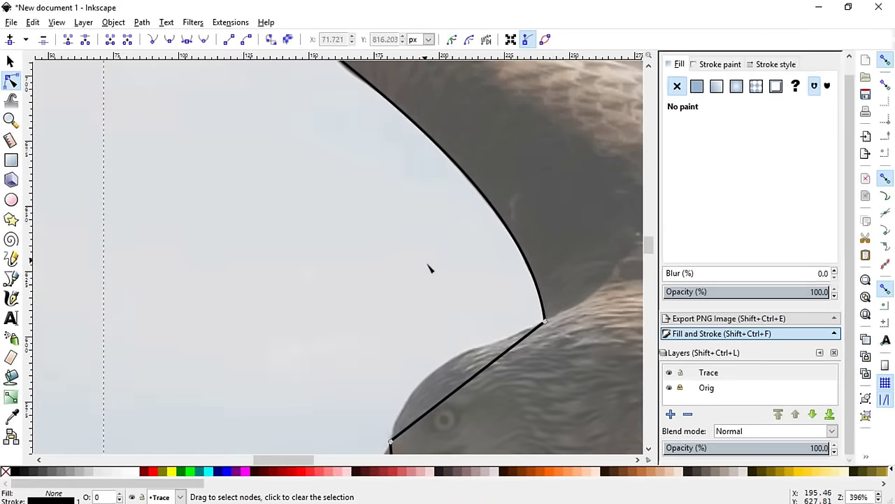
scroll(442, 273, "down", 5)
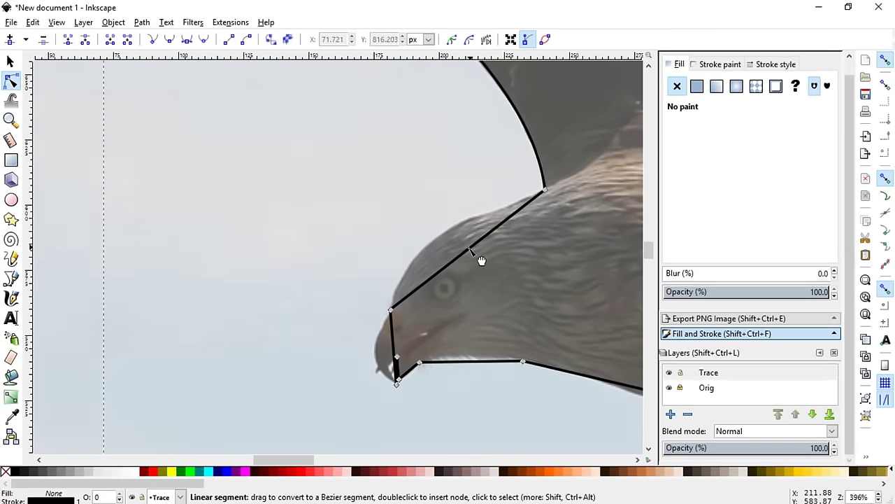
left_click_drag(472, 268, 437, 251)
left_click_drag(392, 347, 376, 353)
scroll(423, 383, "right", 10)
scroll(284, 349, "down", 10)
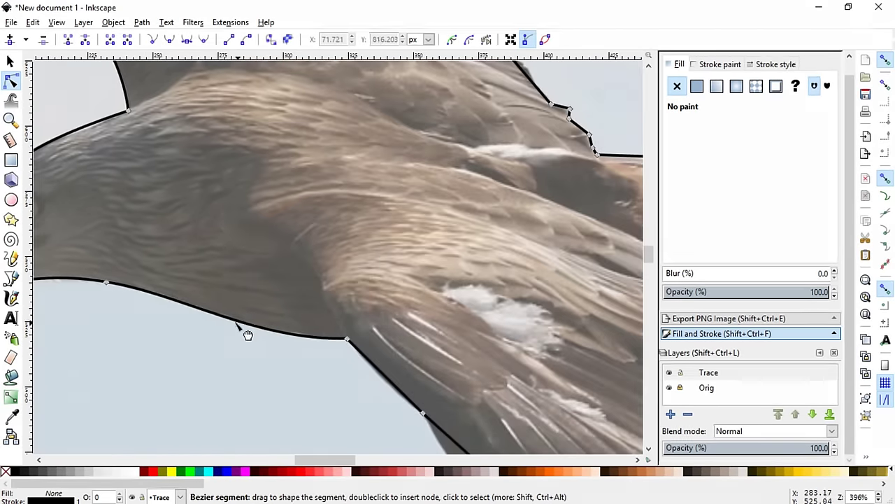
scroll(392, 350, "right", 10)
scroll(472, 336, "down", 3)
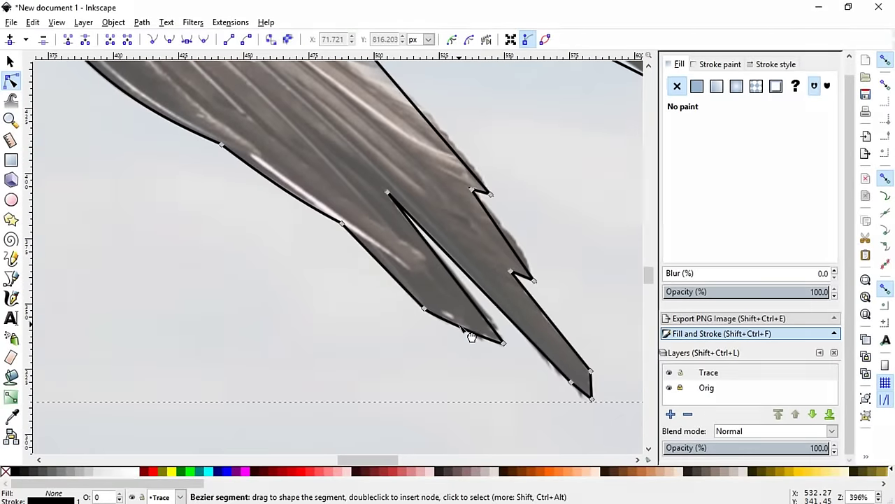
scroll(490, 315, "up", 1)
scroll(376, 150, "up", 3)
scroll(375, 189, "up", 3)
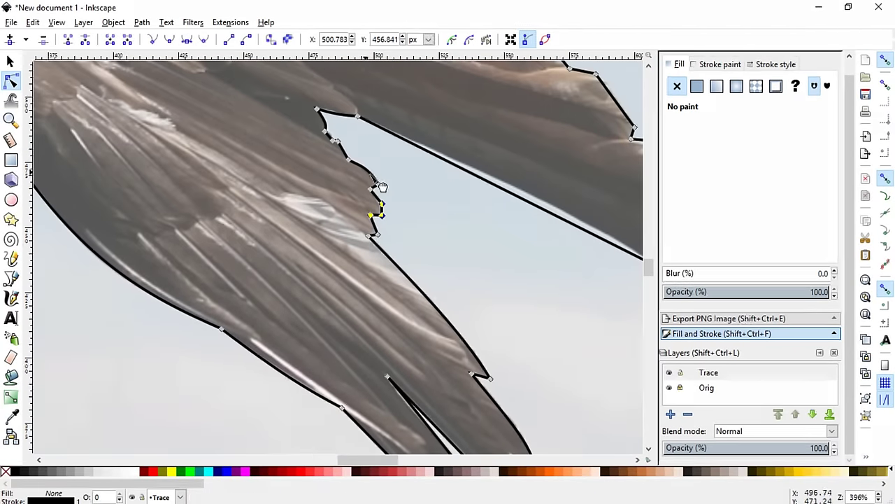
scroll(408, 266, "right", 10)
scroll(416, 166, "down", 1)
scroll(280, 156, "up", 8)
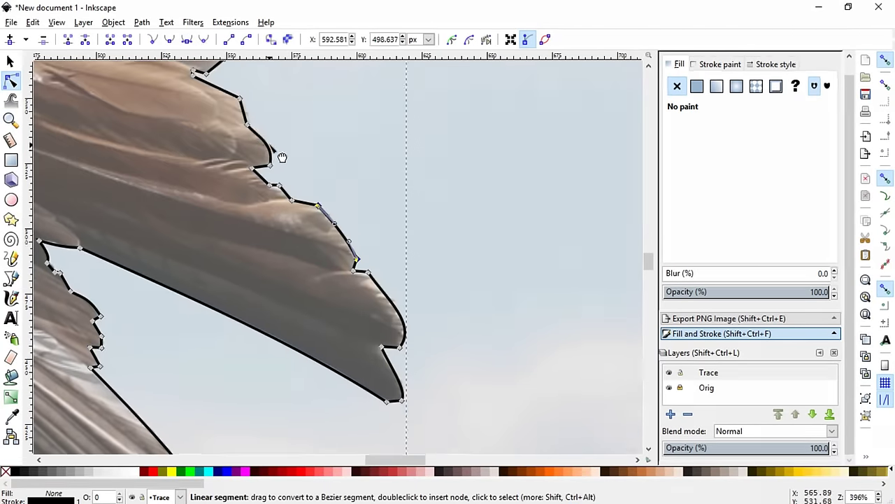
scroll(260, 230, "up", 5)
scroll(451, 174, "left", 8)
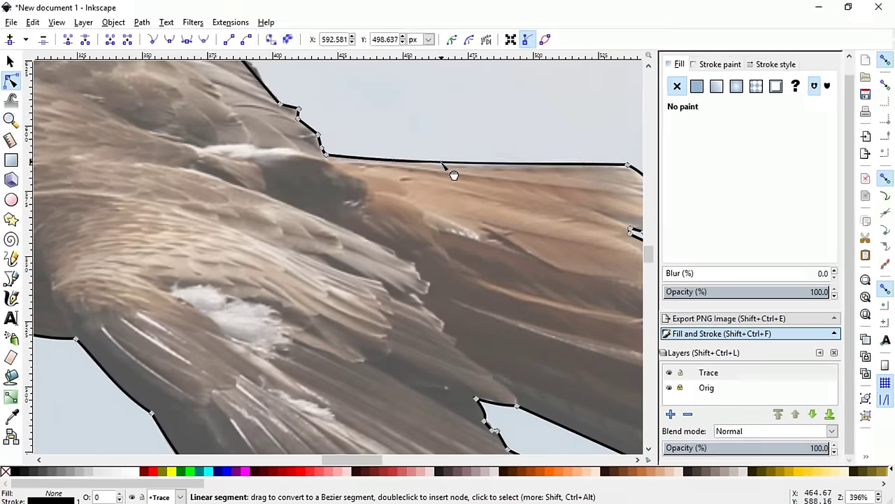
scroll(162, 311, "left", 3)
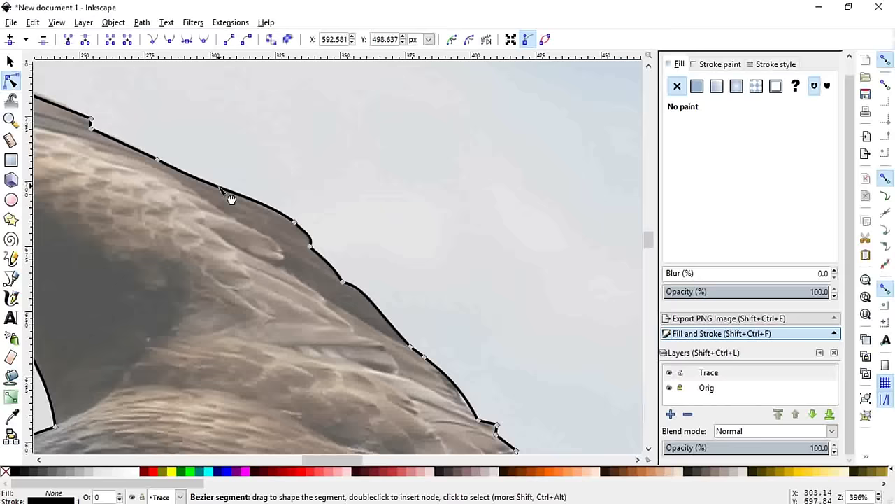
scroll(230, 198, "up", 4)
scroll(230, 198, "left", 4)
scroll(102, 129, "left", 10)
scroll(102, 129, "up", 2)
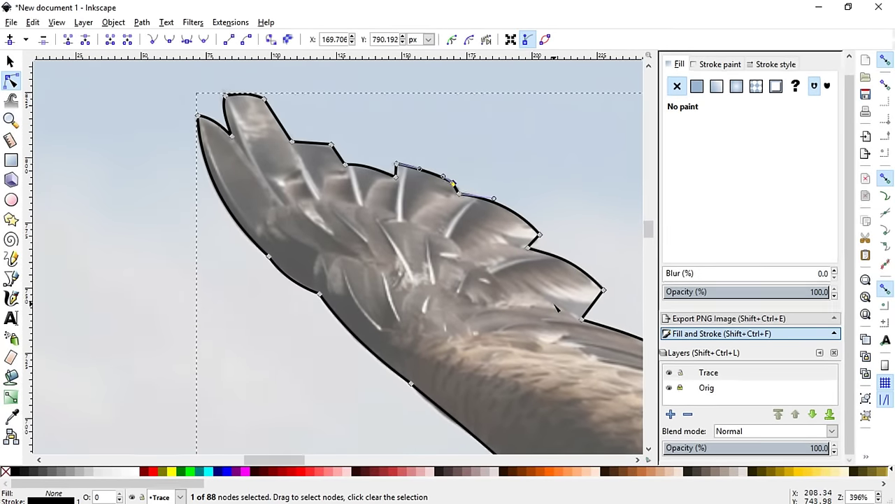
- Clear the node selection and hide the Orig photo layer to inspect the bare outline
scroll(556, 307, "down", 4)
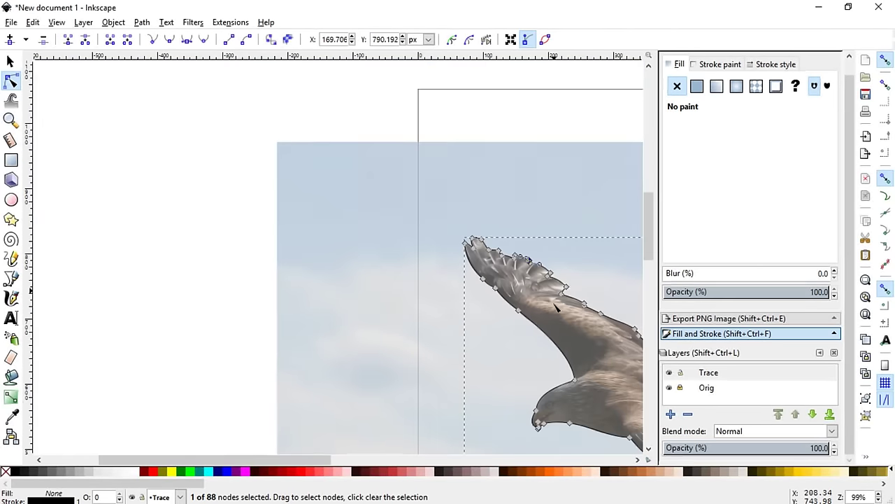
left_click_drag(338, 465, 430, 421)
scroll(432, 362, "down", 2)
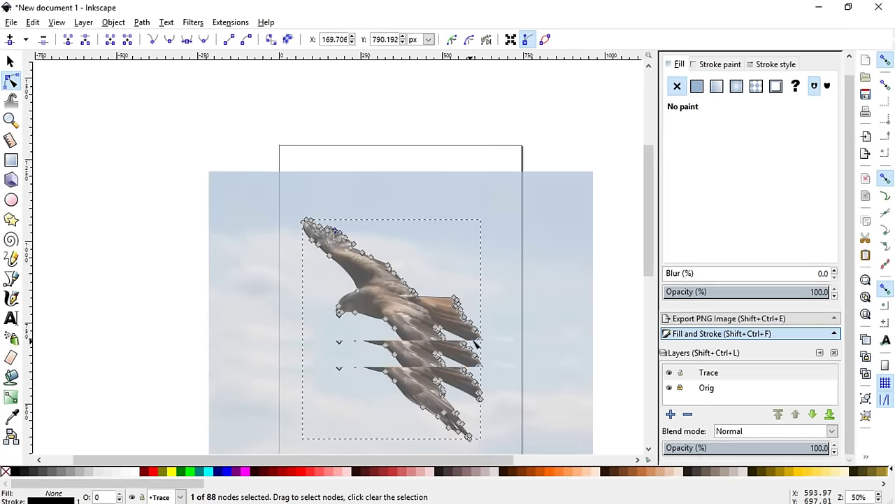
left_click(620, 320)
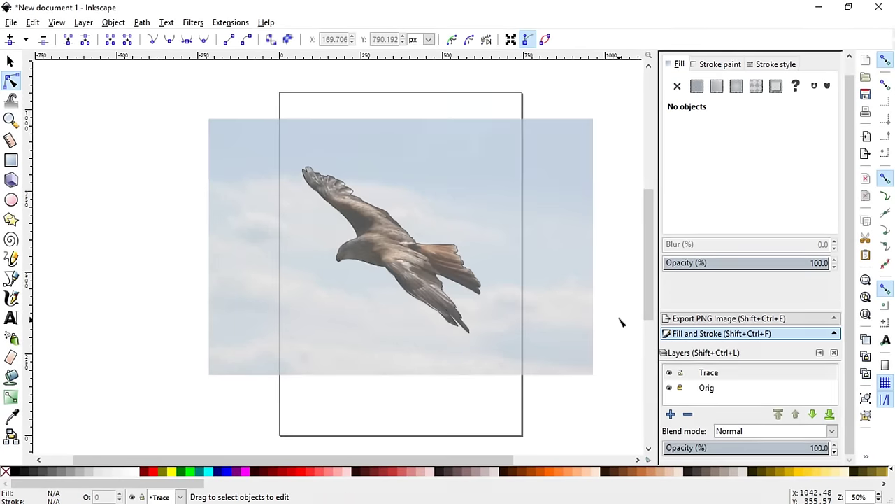
left_click(669, 389)
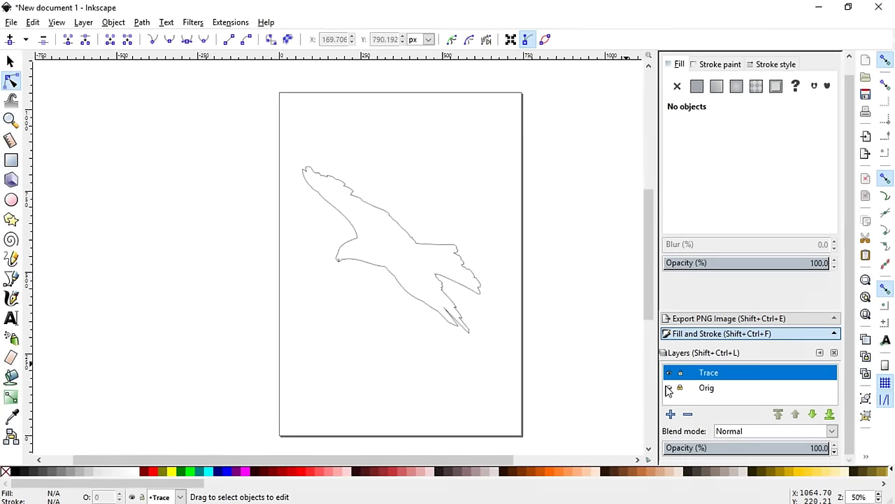
scroll(445, 268, "up", 3)
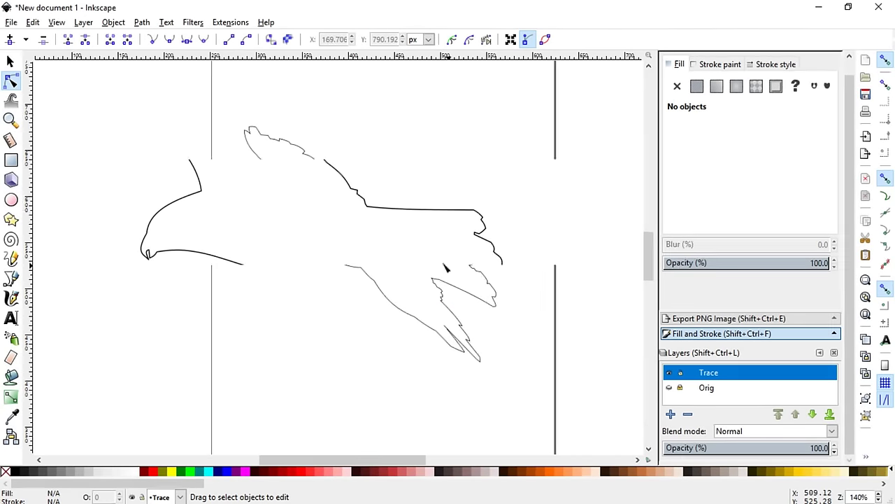
scroll(386, 245, "up", 3)
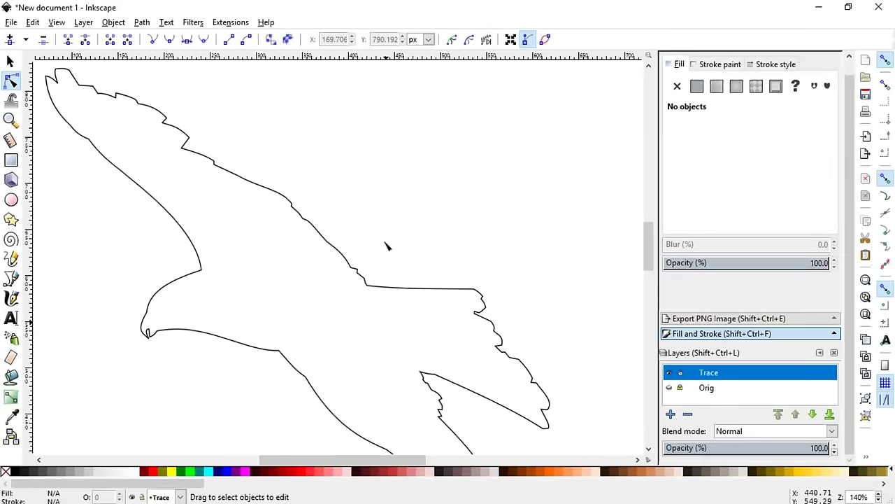
scroll(386, 245, "down", 2)
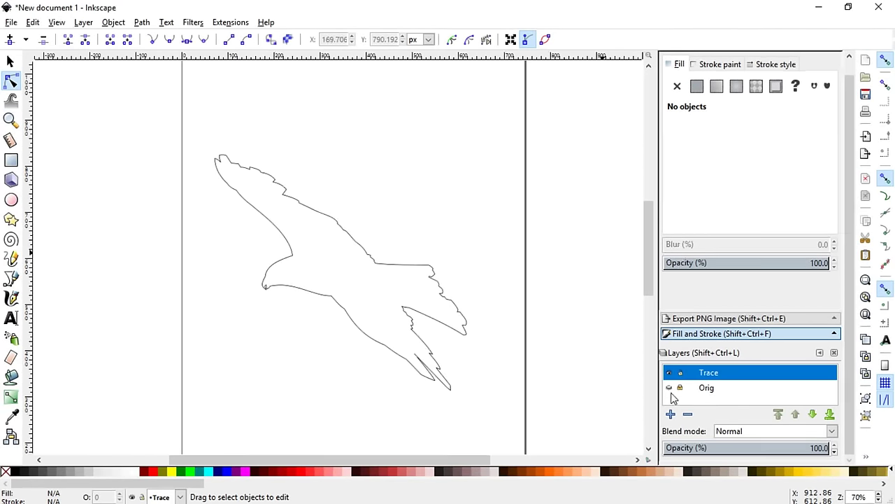
- Open Export PNG Image with Drawing as the export area, 270 × 253 px at 44.36 dpi
left_click(283, 243)
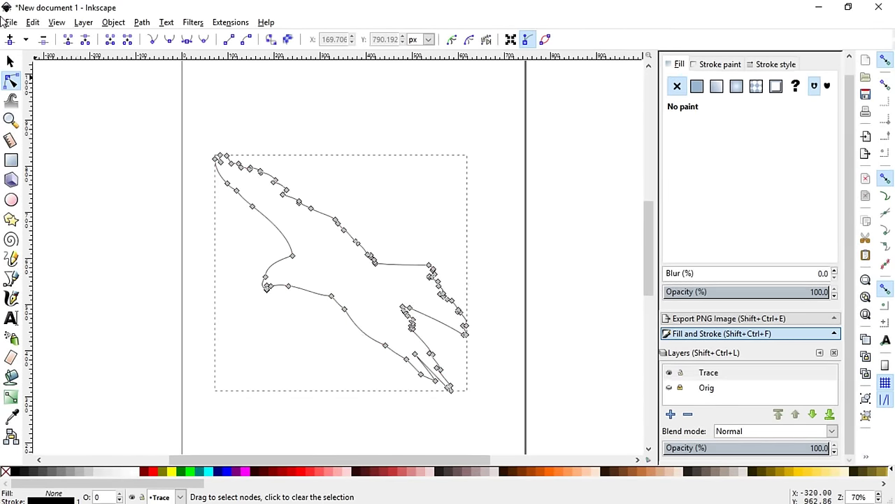
left_click(11, 22)
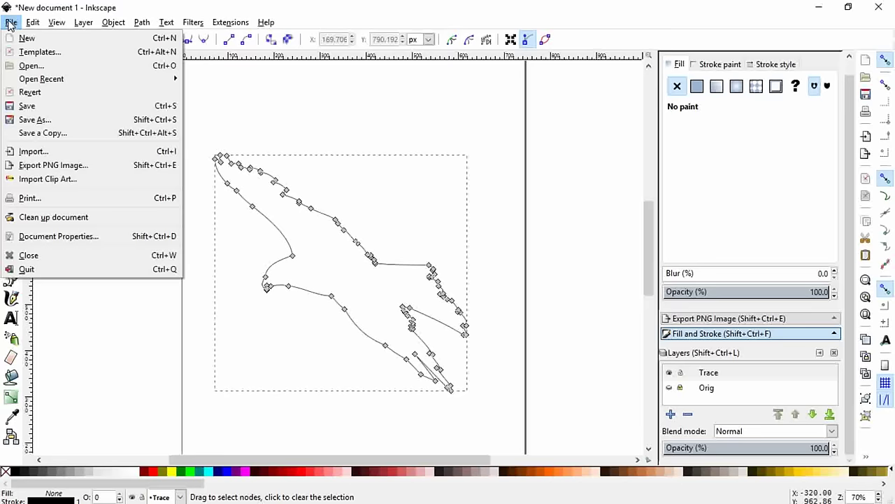
left_click(39, 170)
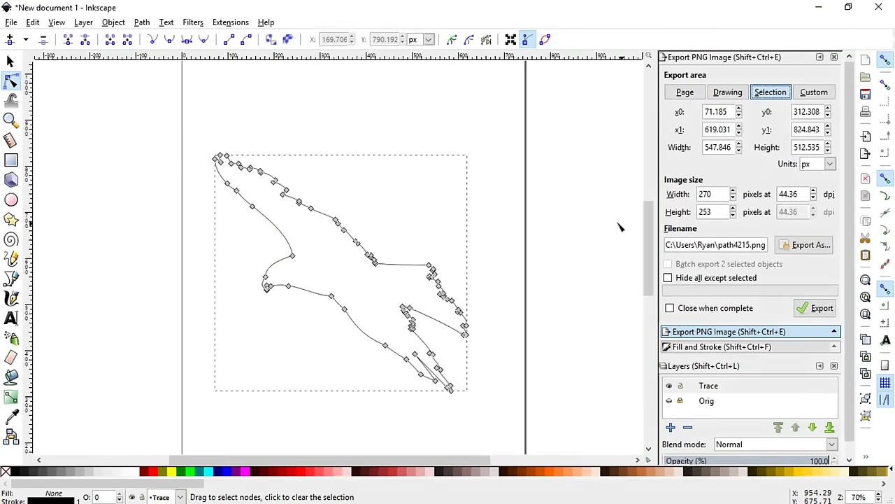
left_click(162, 285)
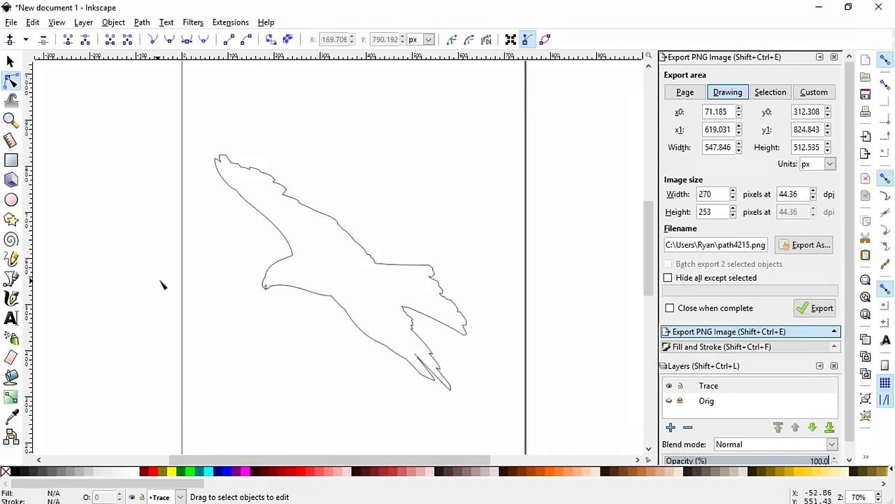
- Make the Orig photo layer visible again and unlock it
left_click(669, 401)
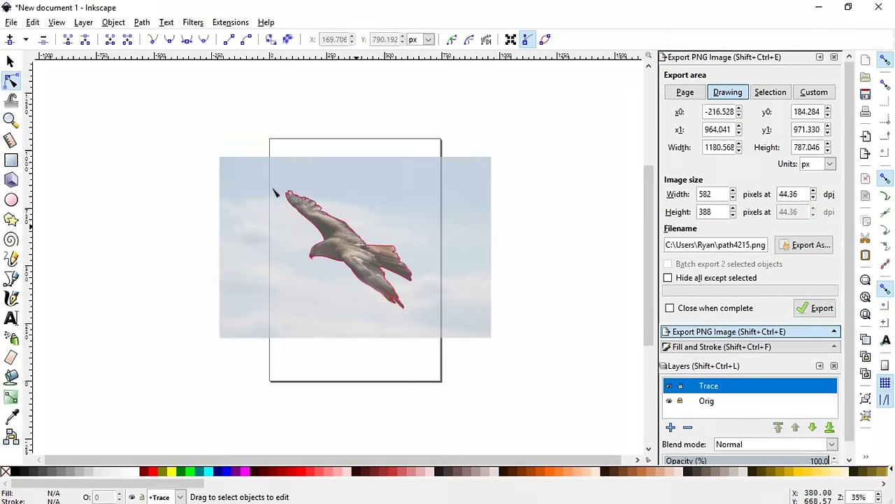
left_click(10, 62)
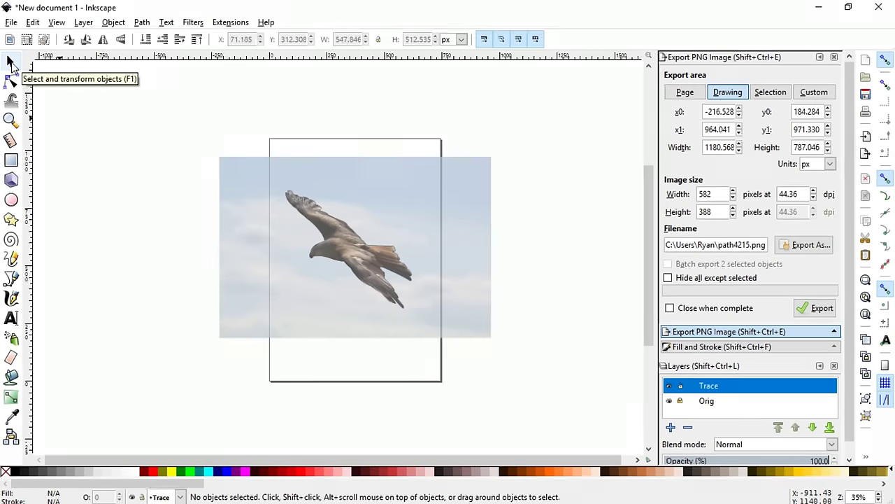
mouse_move(164, 103)
left_mouse_down()
mouse_move(525, 347)
mouse_move(555, 404)
left_mouse_up()
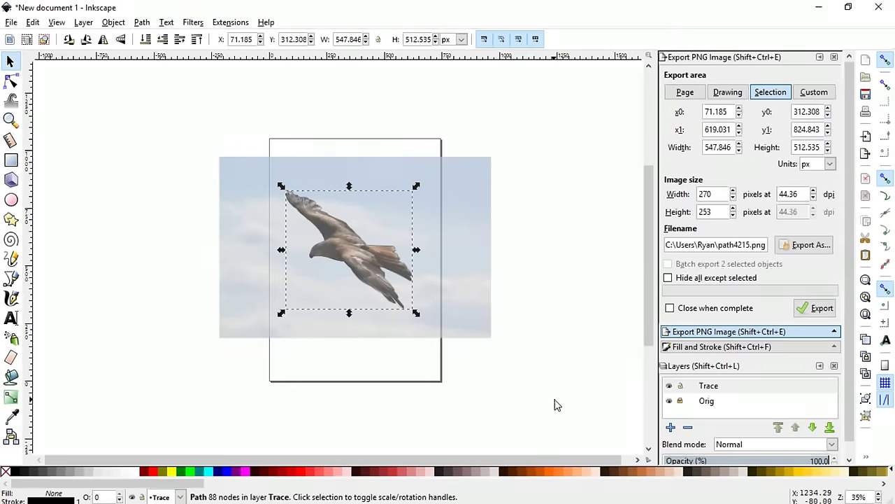
left_click(680, 401)
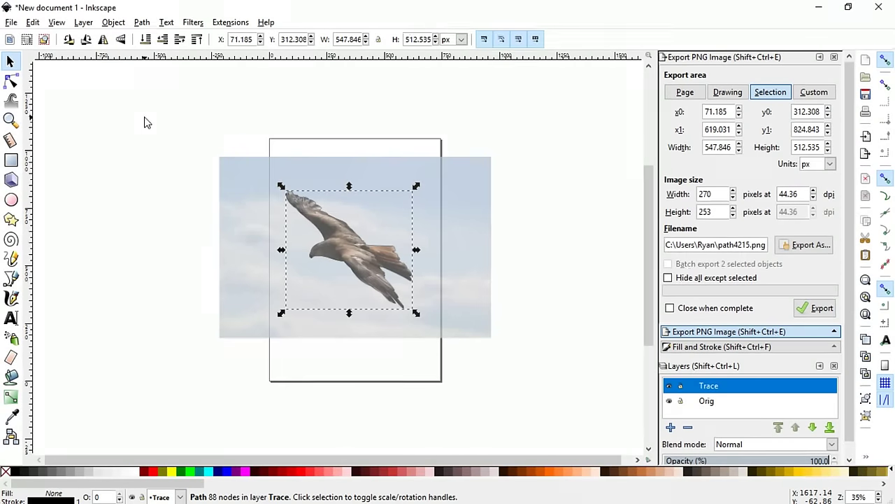
- Select both the outline and photo and apply Object > Clip > Set
left_click_drag(144, 119, 529, 385)
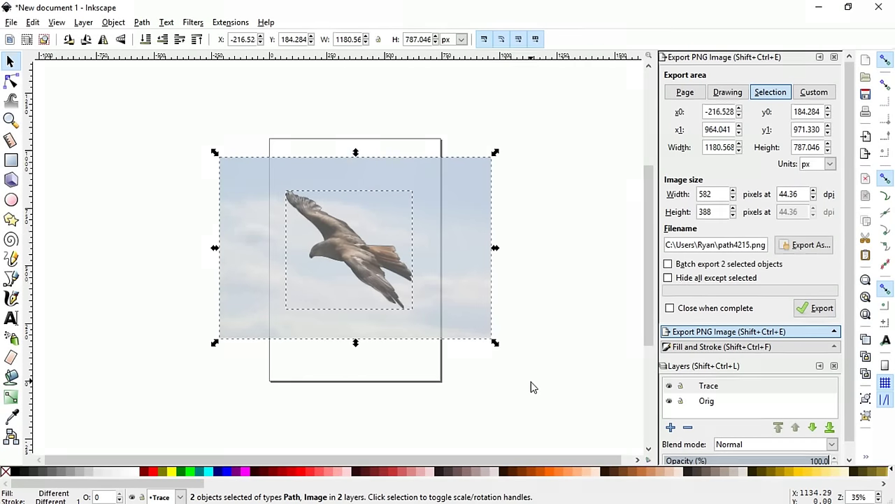
left_click(113, 23)
mouse_move(141, 118)
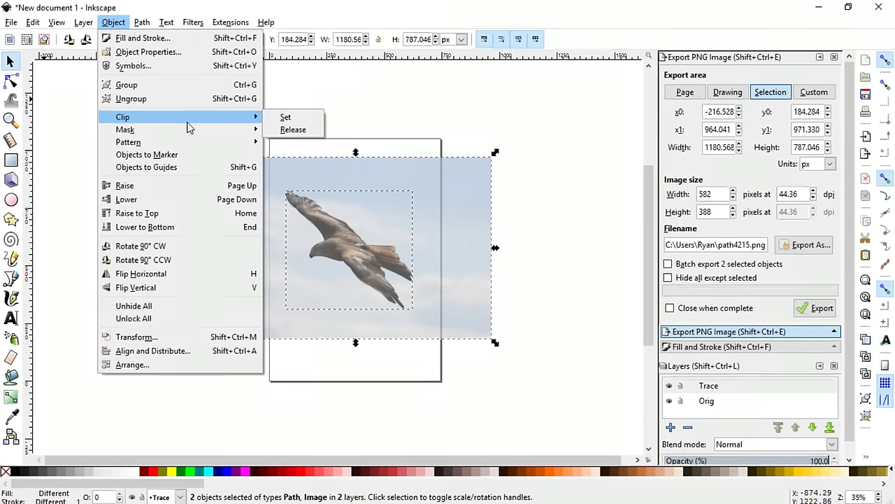
left_click(280, 119)
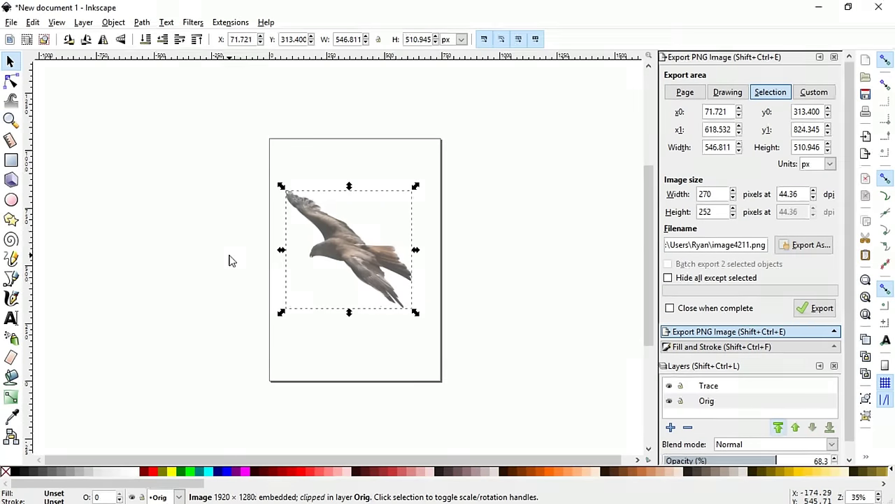
- Pick the Orig layer and drag its opacity from 68.3 up to 100
left_click(234, 260)
scroll(349, 244, "up", 3, "ctrl")
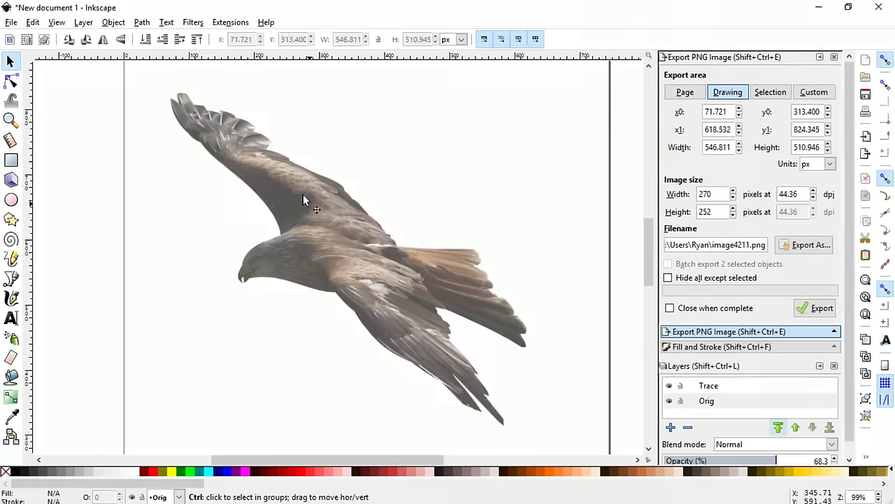
left_click(210, 231)
left_click(81, 195)
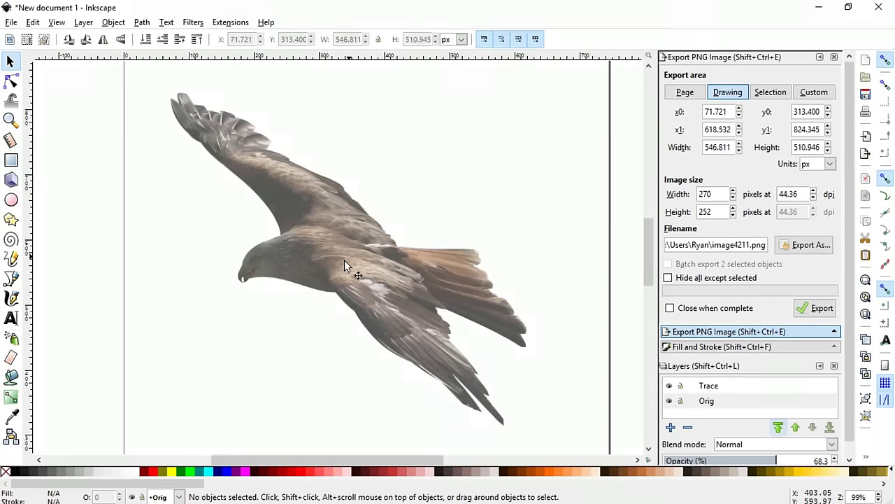
left_click(429, 250)
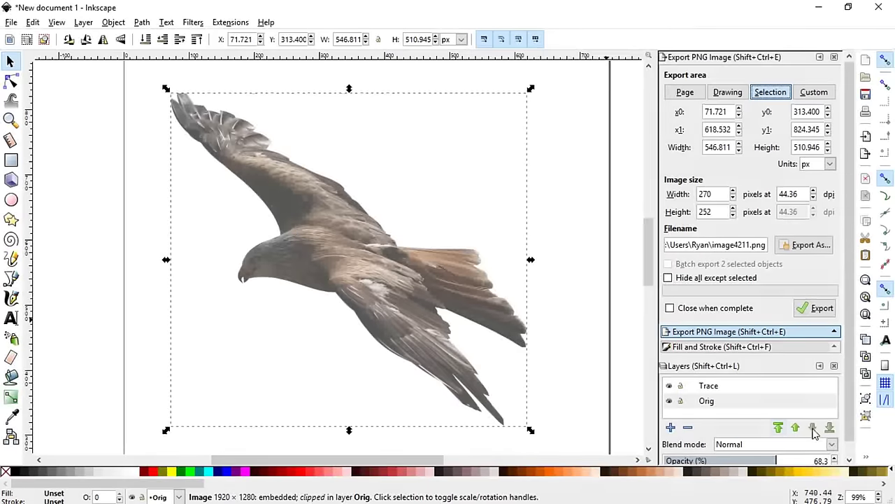
left_click(710, 403)
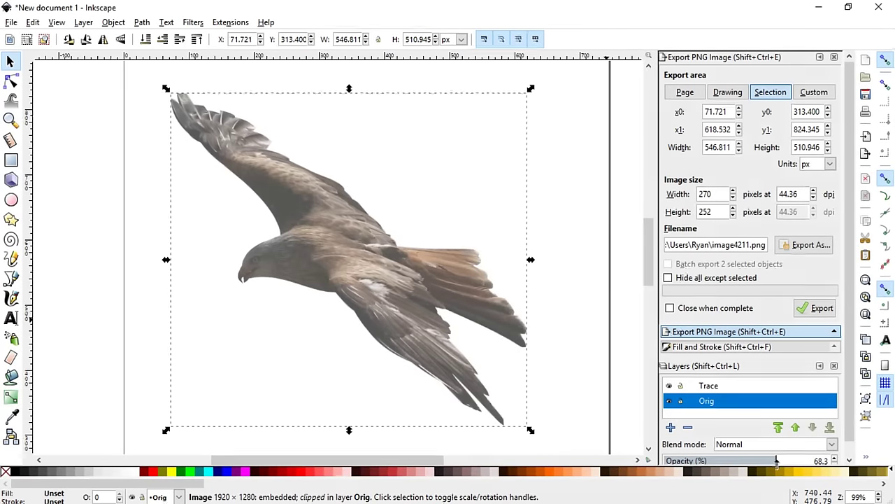
left_click_drag(773, 463, 839, 461)
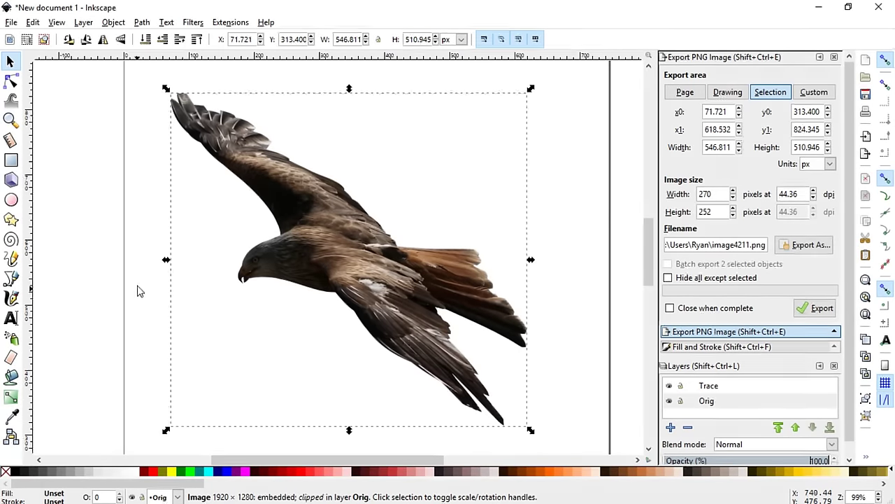
left_click(86, 280)
scroll(766, 312, "down", 1)
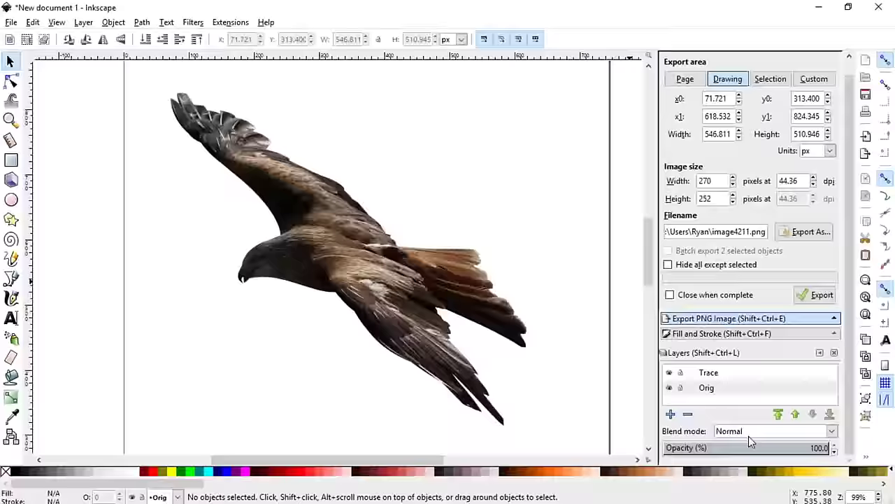